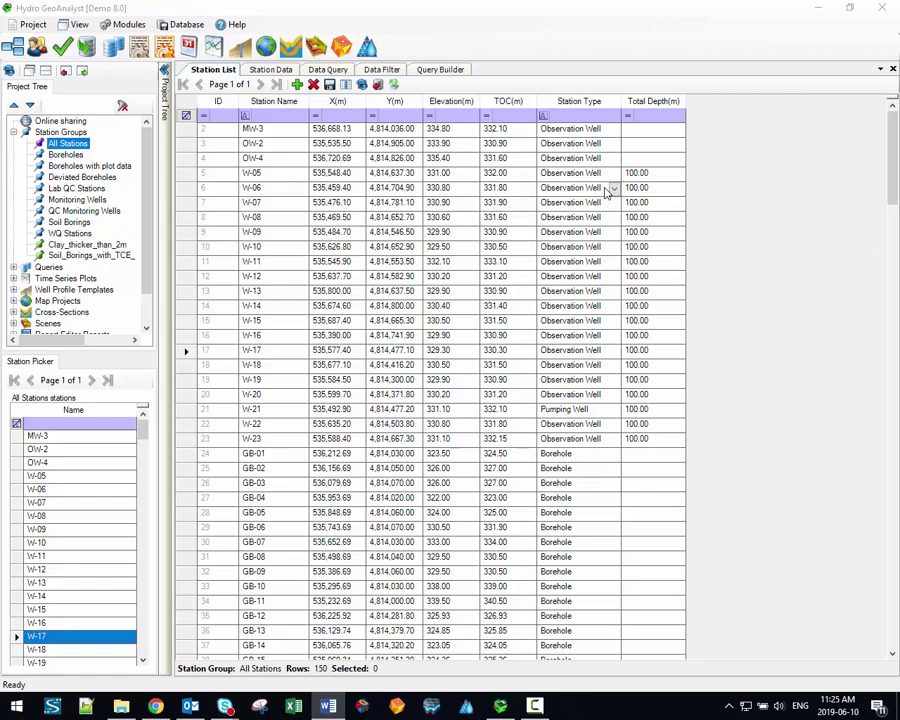
Launch the Data Transfer System import wizard from Modules > Import Data and nudge it right.
{"action": "left_click", "coordinate": [152, 10]}
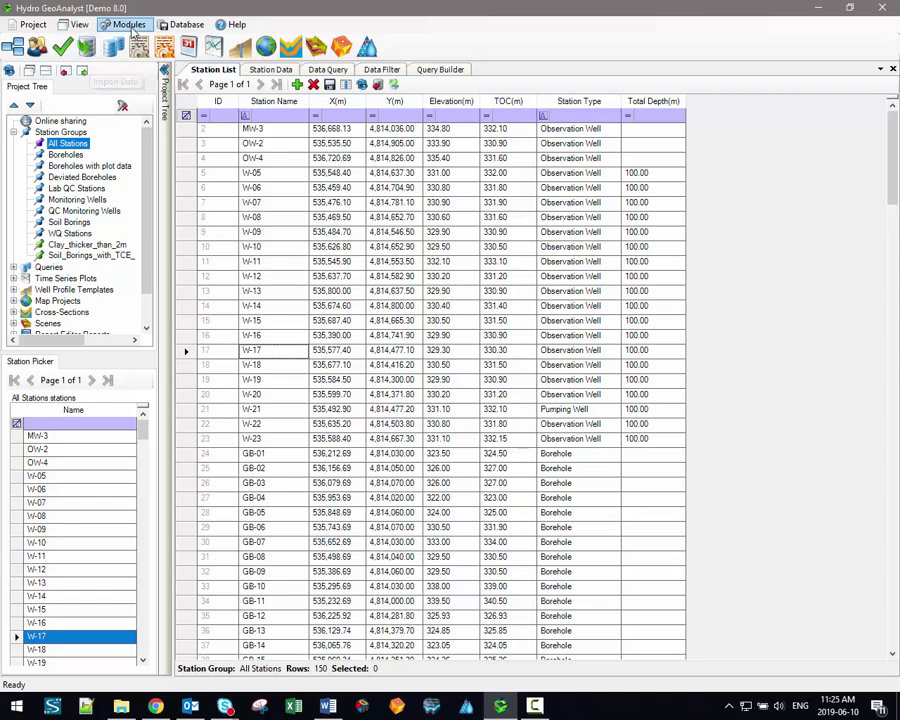
{"action": "left_click", "coordinate": [134, 27]}
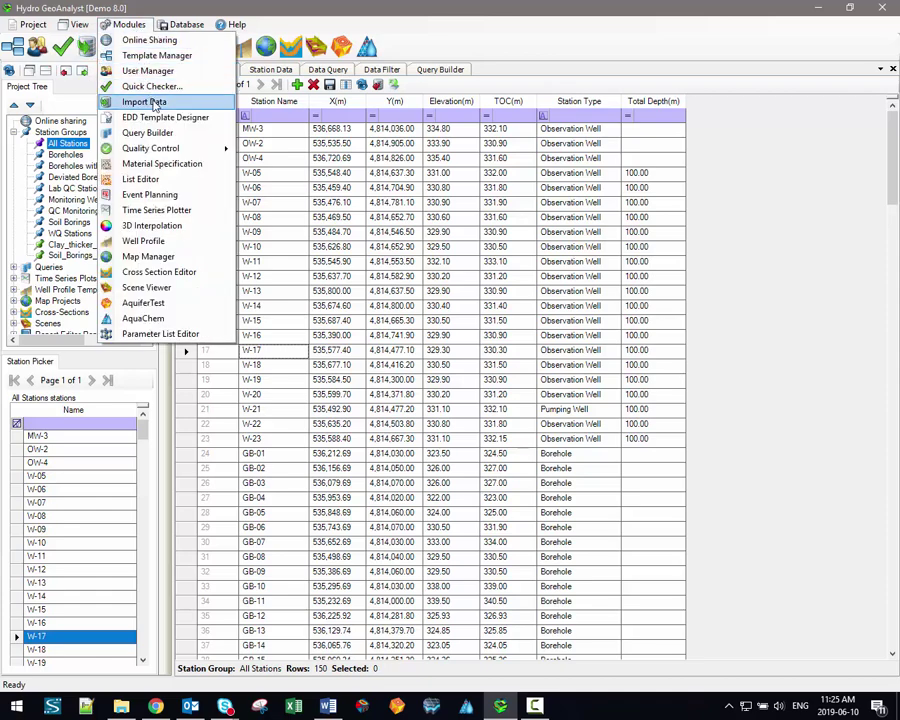
{"action": "left_click", "coordinate": [160, 103]}
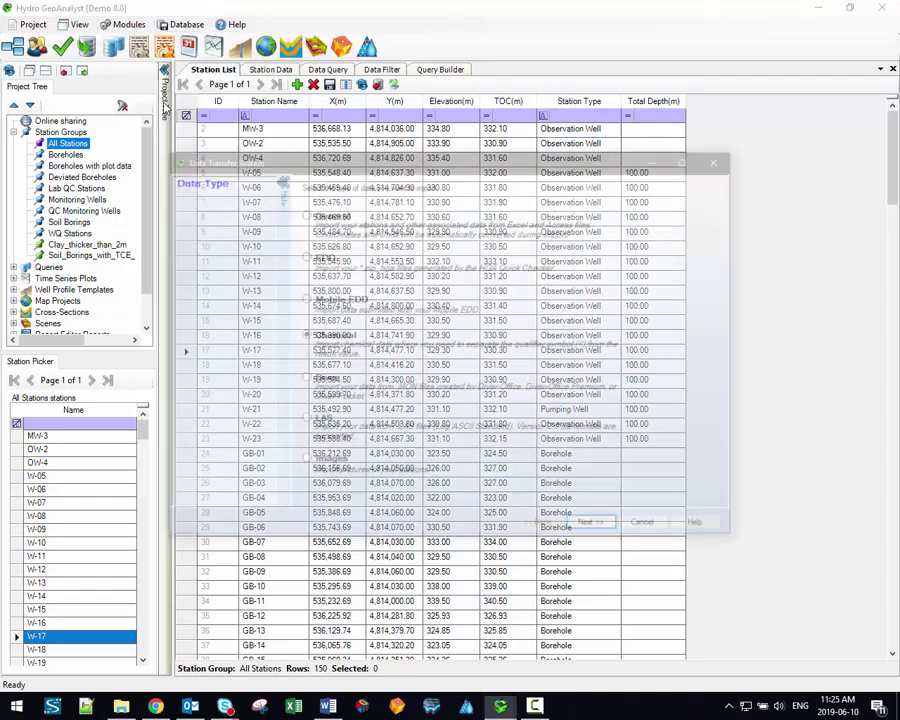
{"action": "left_click_drag", "start_coordinate": [445, 164], "coordinate": [466, 163]}
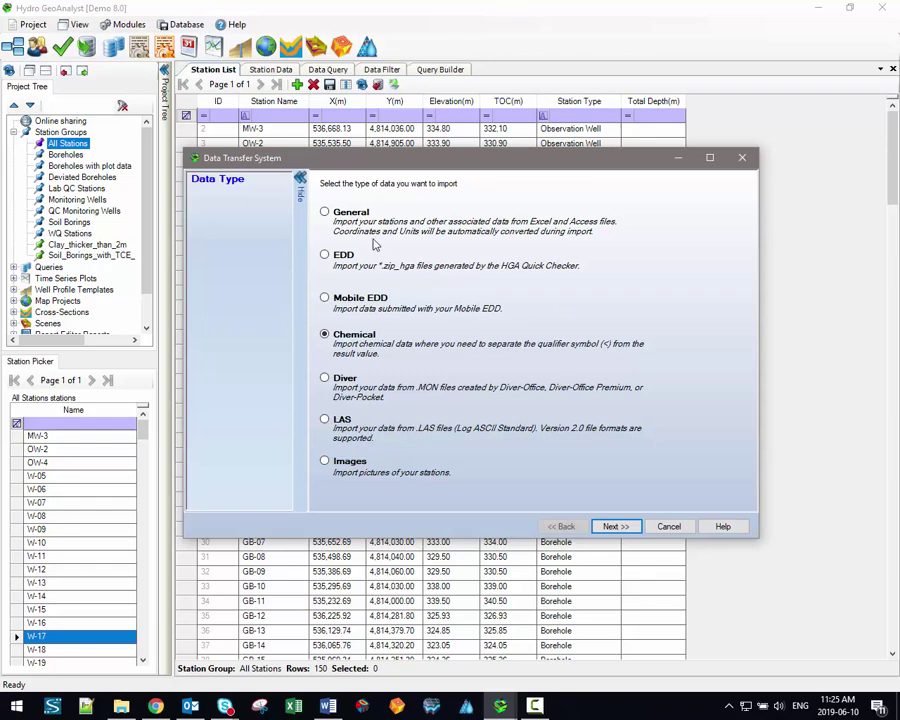
{"action": "left_click", "coordinate": [325, 213]}
{"action": "left_click", "coordinate": [325, 255]}
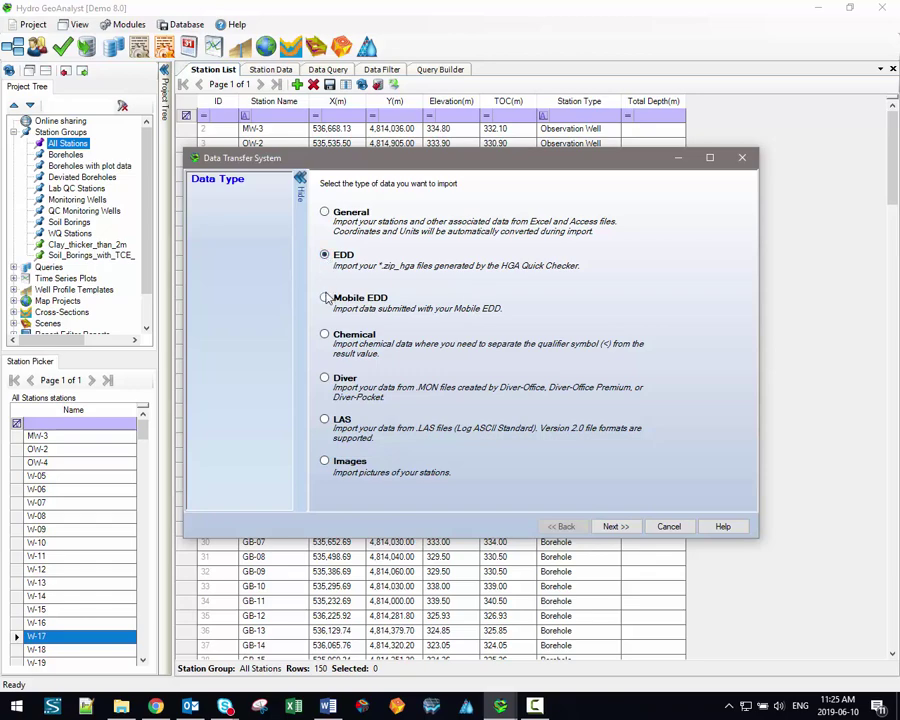
{"action": "left_click", "coordinate": [325, 298]}
{"action": "left_click", "coordinate": [324, 334]}
{"action": "left_click", "coordinate": [324, 377]}
{"action": "left_click", "coordinate": [324, 212]}
{"action": "left_click", "coordinate": [324, 255]}
{"action": "left_click", "coordinate": [324, 298]}
{"action": "left_click", "coordinate": [324, 255]}
{"action": "left_click", "coordinate": [324, 212]}
{"action": "left_click", "coordinate": [324, 334]}
{"action": "left_click", "coordinate": [324, 377]}
{"action": "left_click", "coordinate": [324, 419]}
{"action": "left_click", "coordinate": [324, 461]}
{"action": "left_click", "coordinate": [324, 419]}
{"action": "left_click", "coordinate": [324, 377]}
{"action": "left_click", "coordinate": [324, 334]}
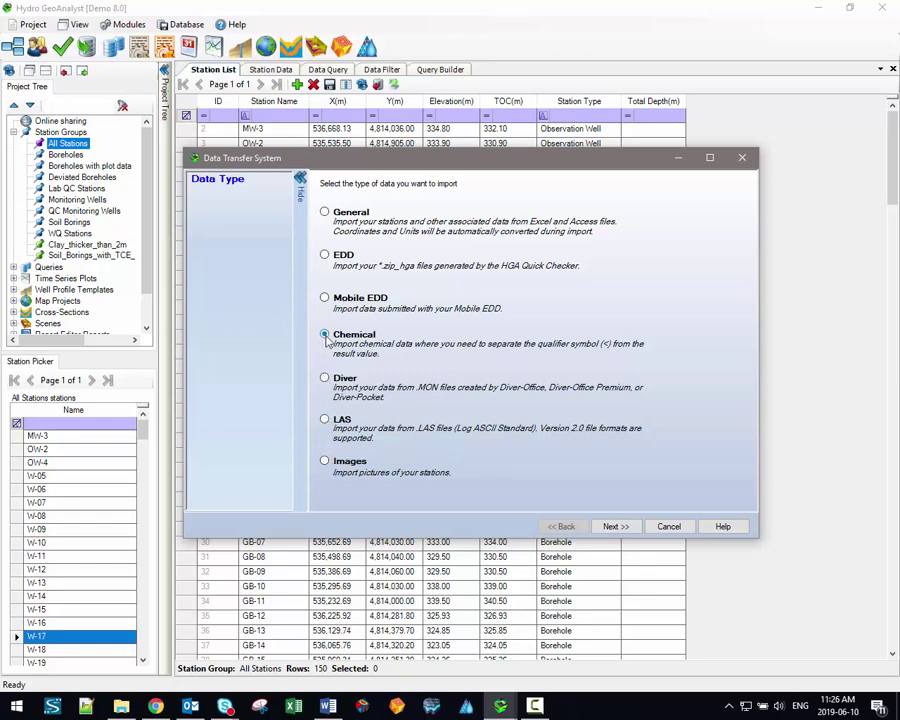
{"action": "left_click", "coordinate": [337, 219]}
{"action": "key", "text": "Down"}
{"action": "left_click", "coordinate": [343, 220]}
{"action": "left_click", "coordinate": [344, 258]}
{"action": "left_click", "coordinate": [340, 338]}
{"action": "left_click", "coordinate": [327, 706]}
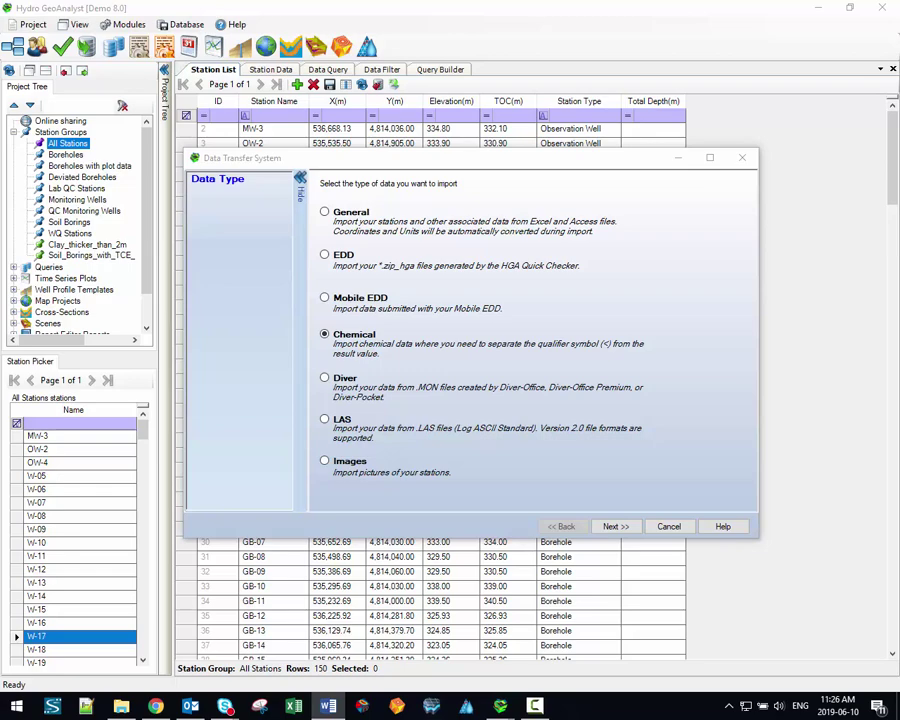
{"action": "left_click", "coordinate": [349, 214]}
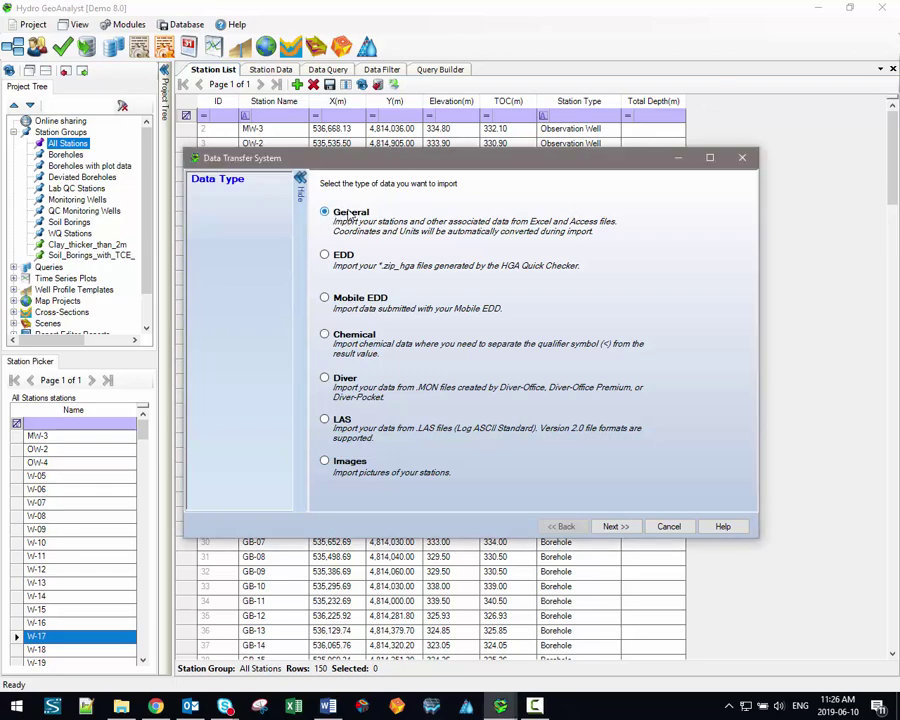
{"action": "left_click", "coordinate": [325, 379]}
{"action": "key", "text": "alt+Tab"}
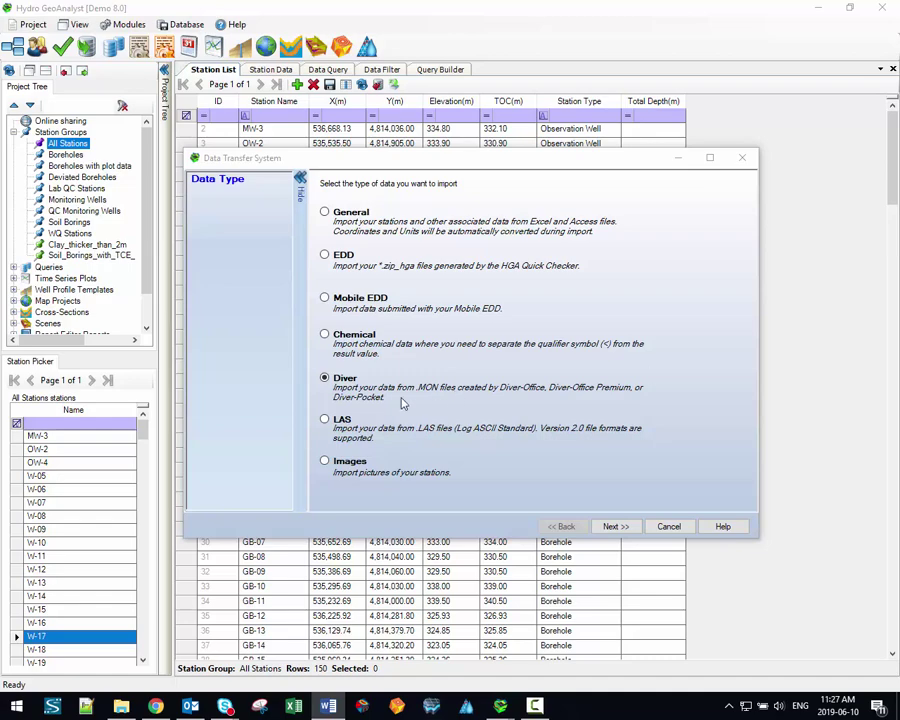
{"action": "left_click", "coordinate": [325, 421]}
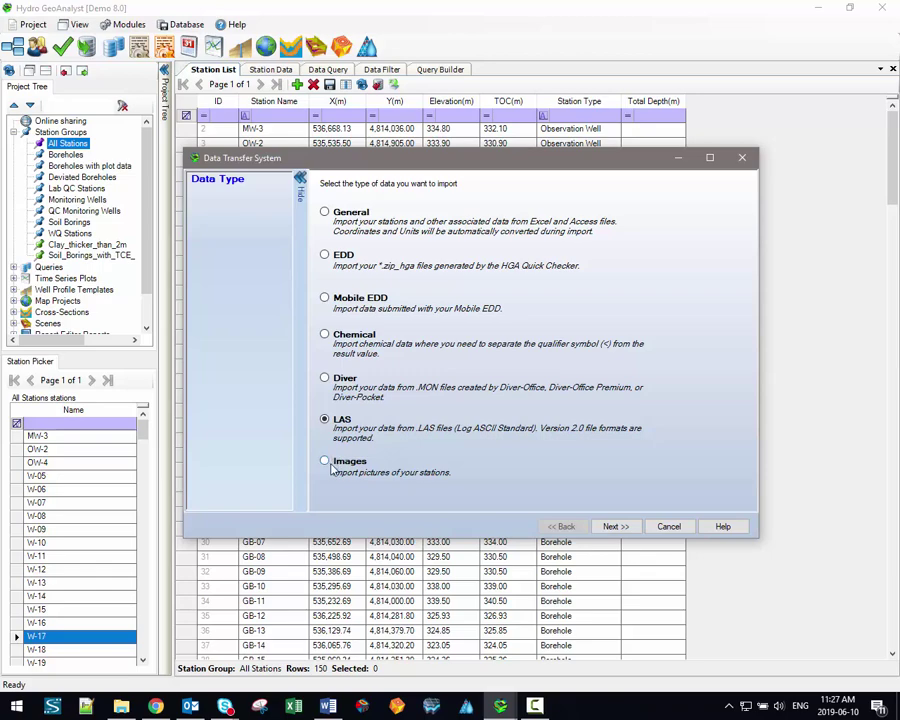
{"action": "left_click", "coordinate": [326, 461]}
{"action": "left_click", "coordinate": [326, 337]}
Compare the General, EDD and Mobile EDD data types, then settle on General.
{"action": "left_click", "coordinate": [325, 213]}
{"action": "left_click", "coordinate": [325, 257]}
{"action": "left_click", "coordinate": [341, 297]}
{"action": "left_click", "coordinate": [325, 213]}
Advance to the Source page and switch the data source to building a connection string.
{"action": "left_click", "coordinate": [616, 527]}
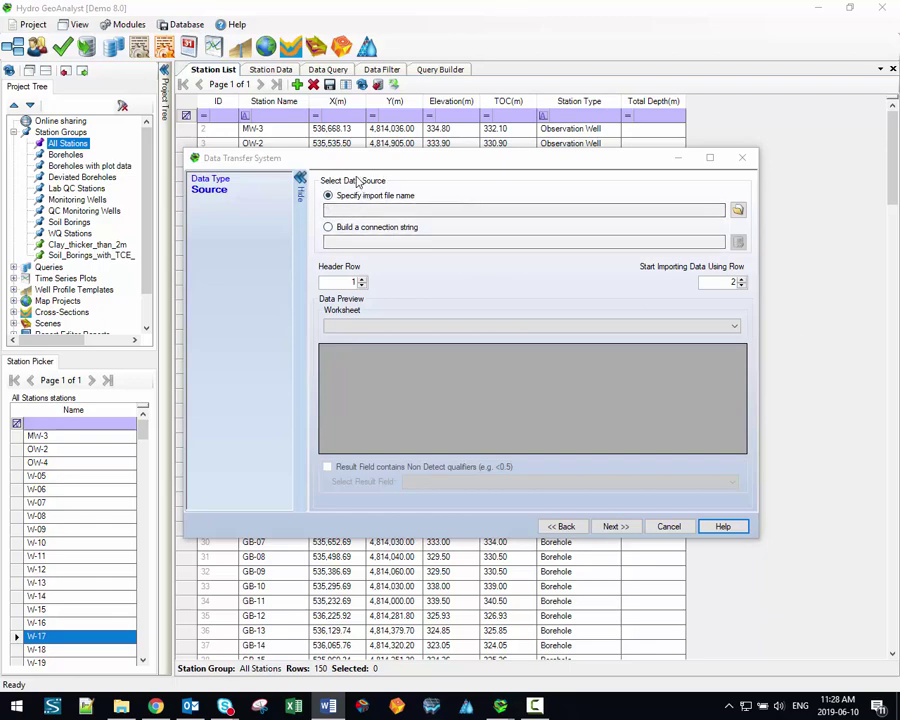
{"action": "left_click", "coordinate": [330, 198]}
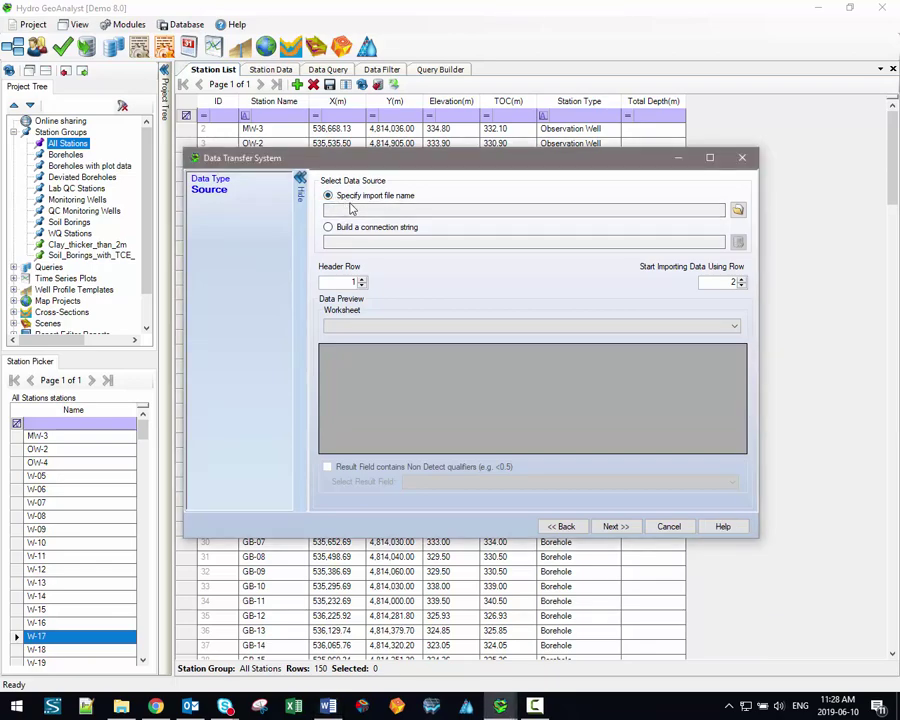
{"action": "left_click", "coordinate": [328, 228]}
Try Microsoft SQLServer as the connection's data source type, cancel it, and revert to an import file.
{"action": "left_click", "coordinate": [712, 238]}
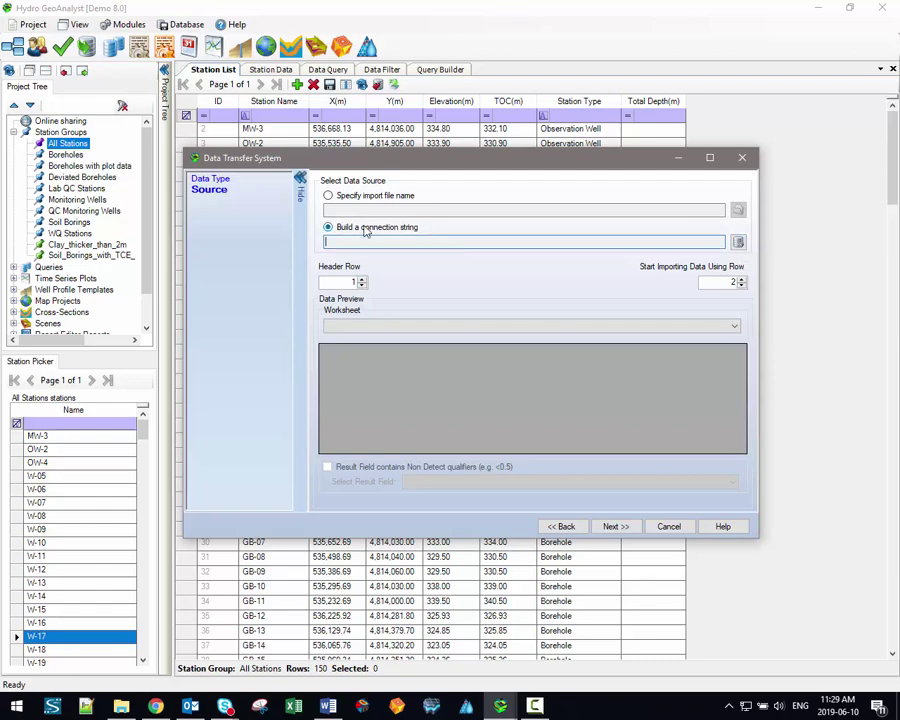
{"action": "left_click", "coordinate": [738, 243]}
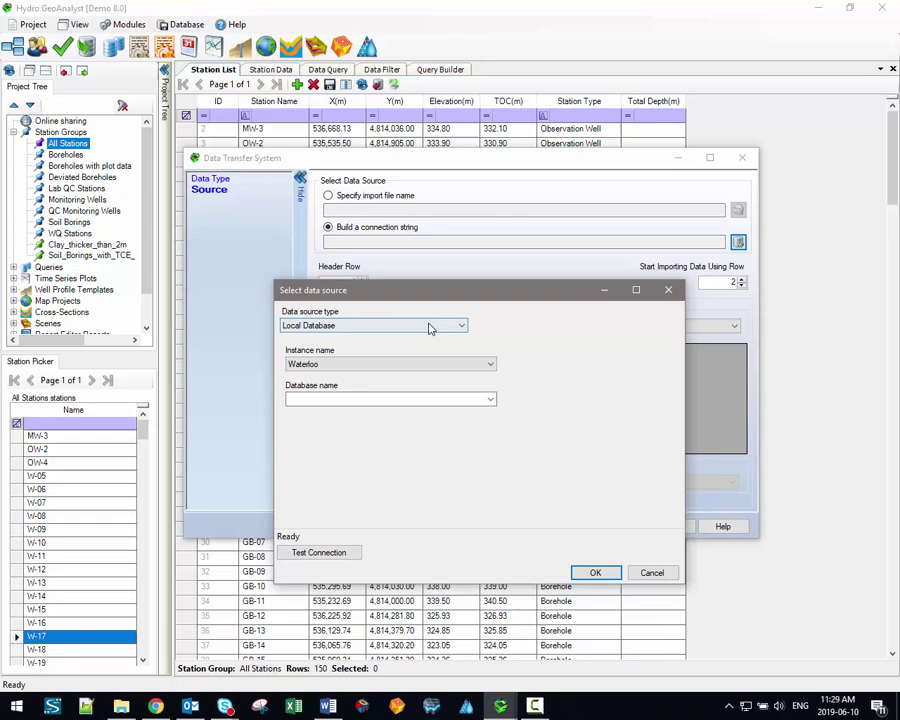
{"action": "left_click", "coordinate": [370, 325]}
{"action": "left_click", "coordinate": [370, 337]}
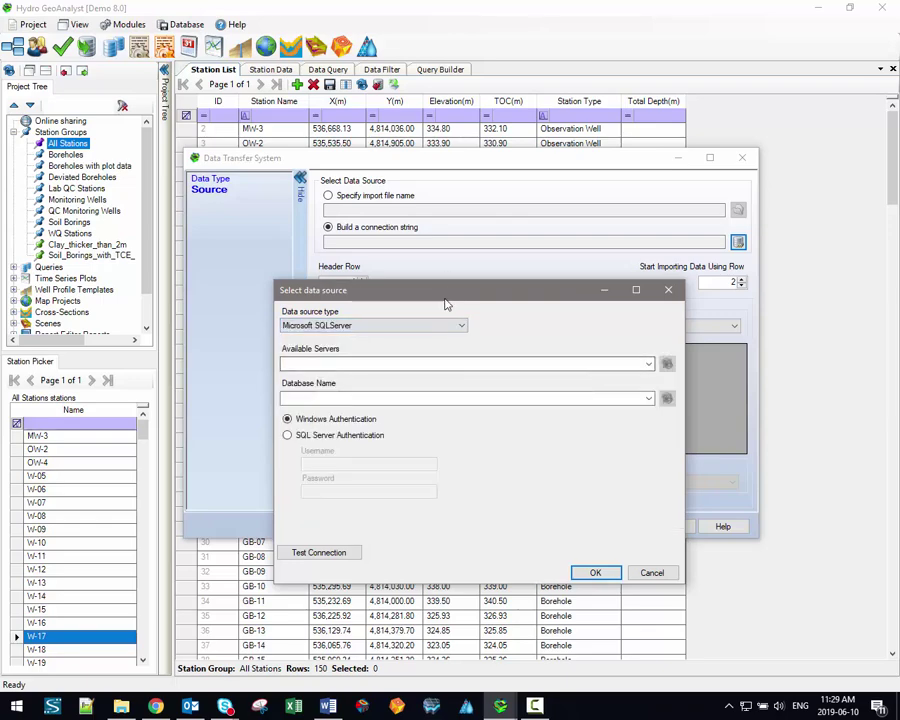
{"action": "left_click_drag", "start_coordinate": [445, 295], "coordinate": [448, 350]}
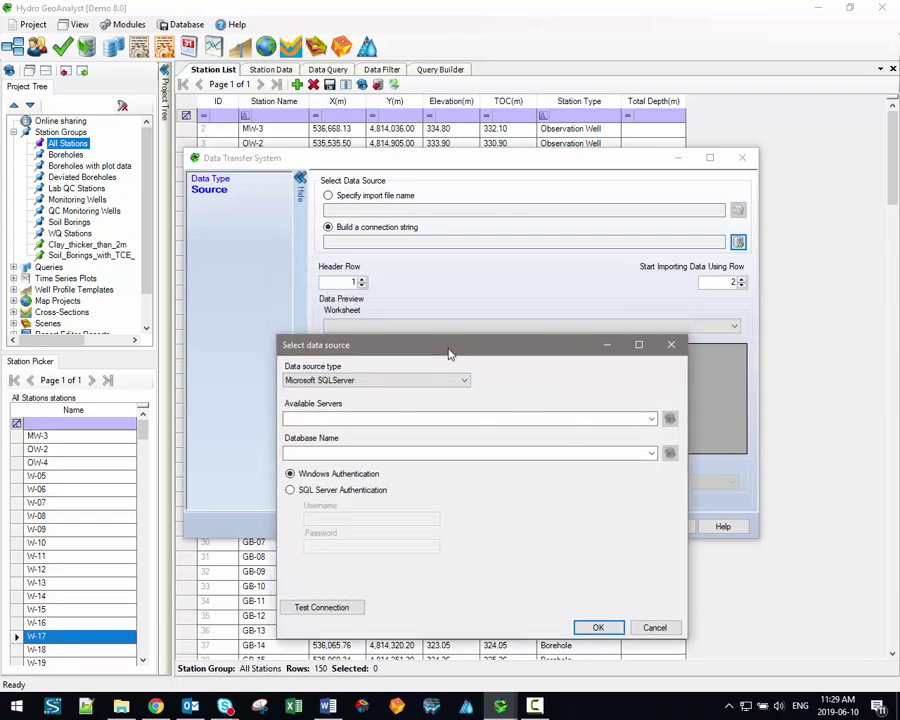
{"action": "left_click", "coordinate": [652, 630]}
{"action": "left_click", "coordinate": [328, 196]}
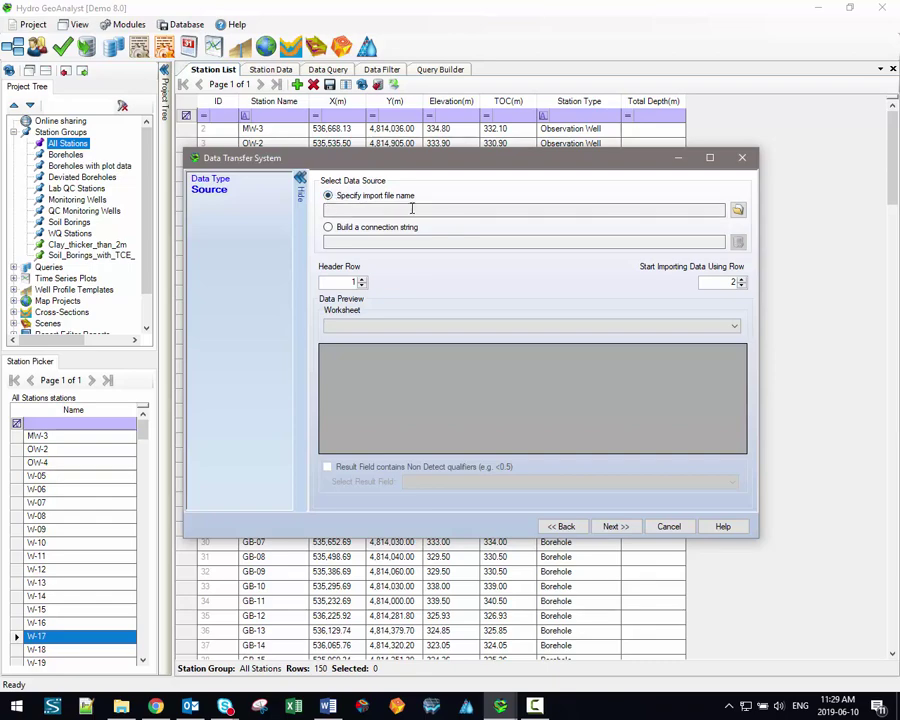
Load Youtube_Import_Data.xlsx from the Desktop as the import file.
{"action": "left_click", "coordinate": [706, 212]}
{"action": "left_click", "coordinate": [737, 209]}
{"action": "left_click_drag", "start_coordinate": [492, 179], "coordinate": [483, 274]}
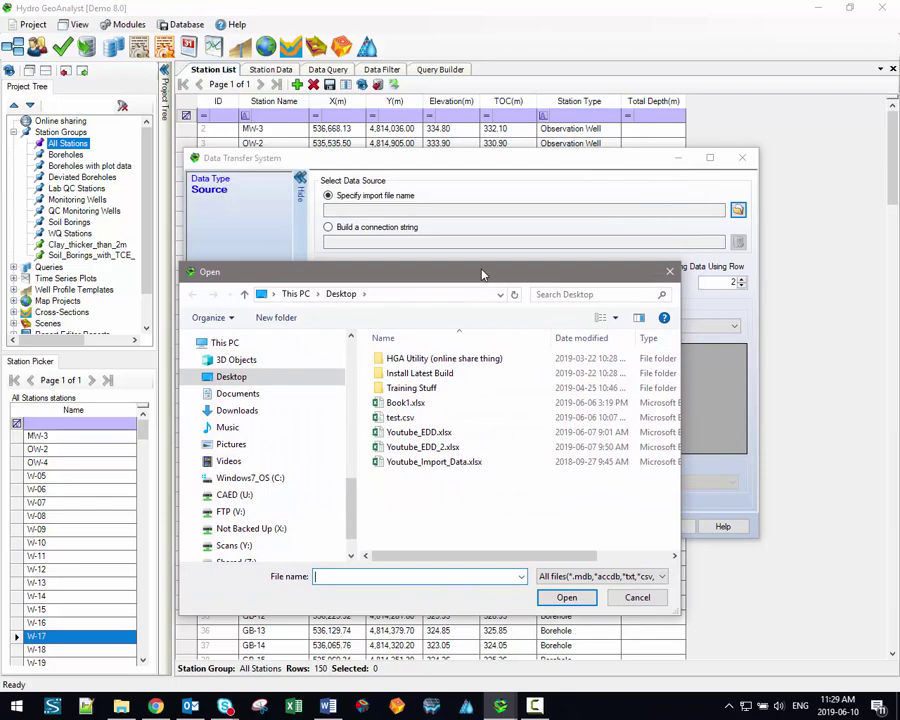
{"action": "left_click", "coordinate": [433, 462]}
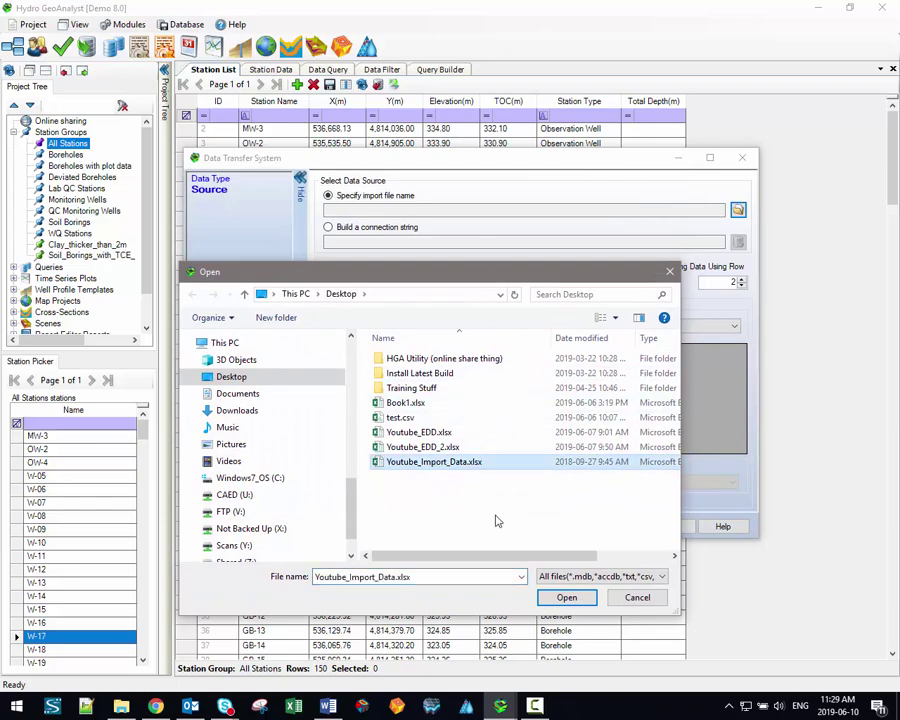
{"action": "left_click", "coordinate": [570, 598]}
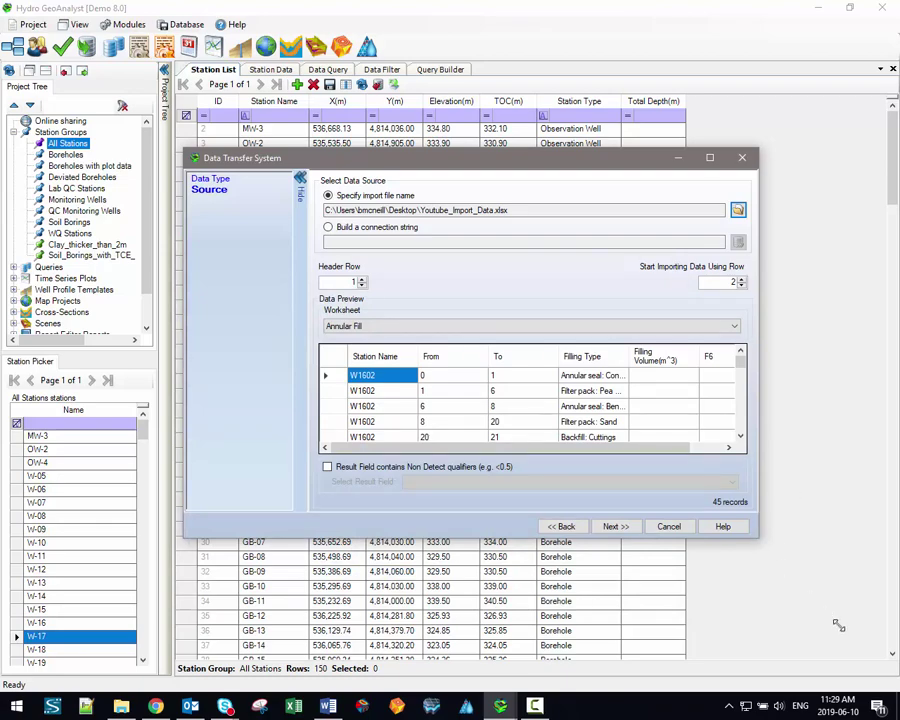
{"action": "left_click_drag", "start_coordinate": [758, 538], "coordinate": [838, 624]}
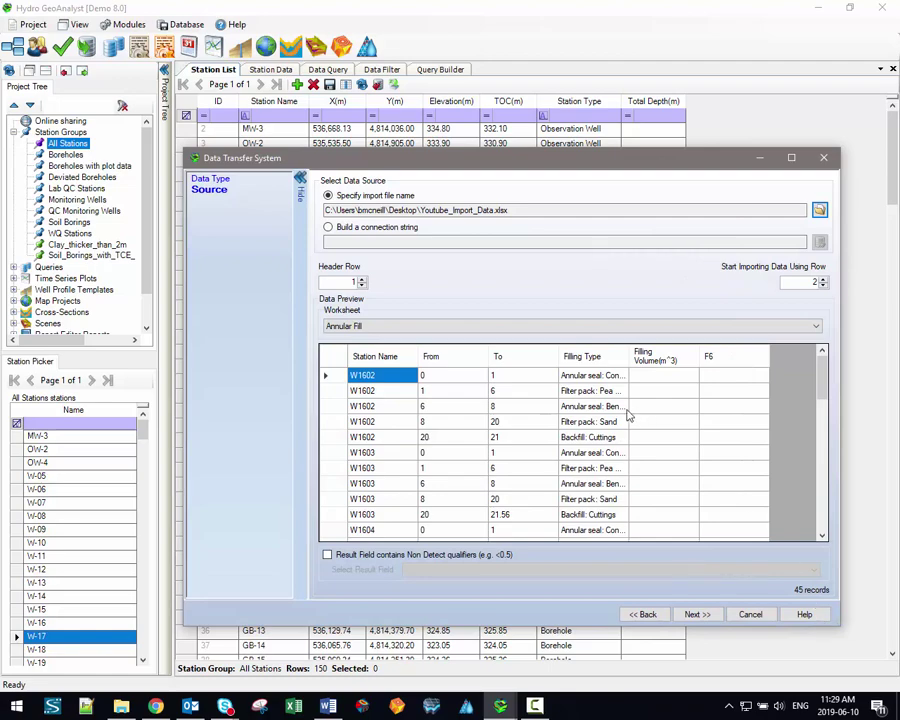
{"action": "left_click", "coordinate": [448, 330]}
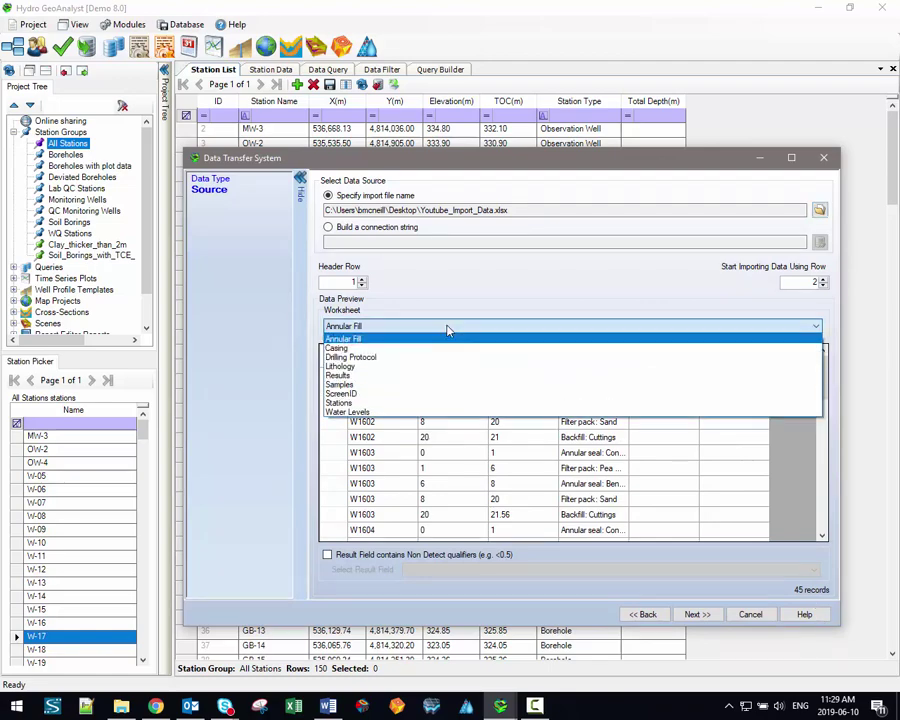
{"action": "left_click", "coordinate": [336, 404]}
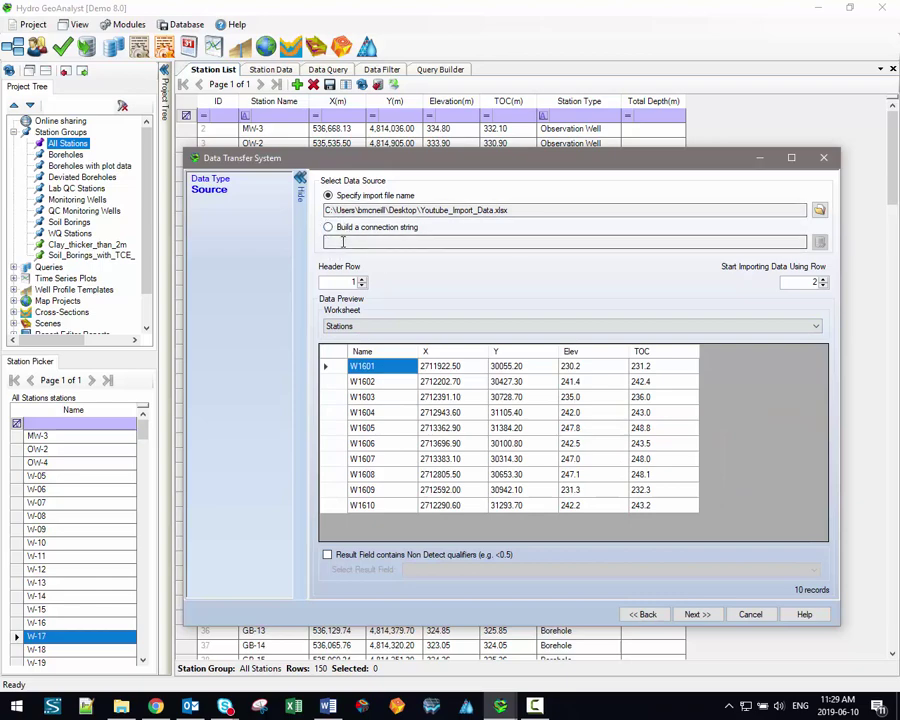
{"action": "left_click", "coordinate": [380, 328]}
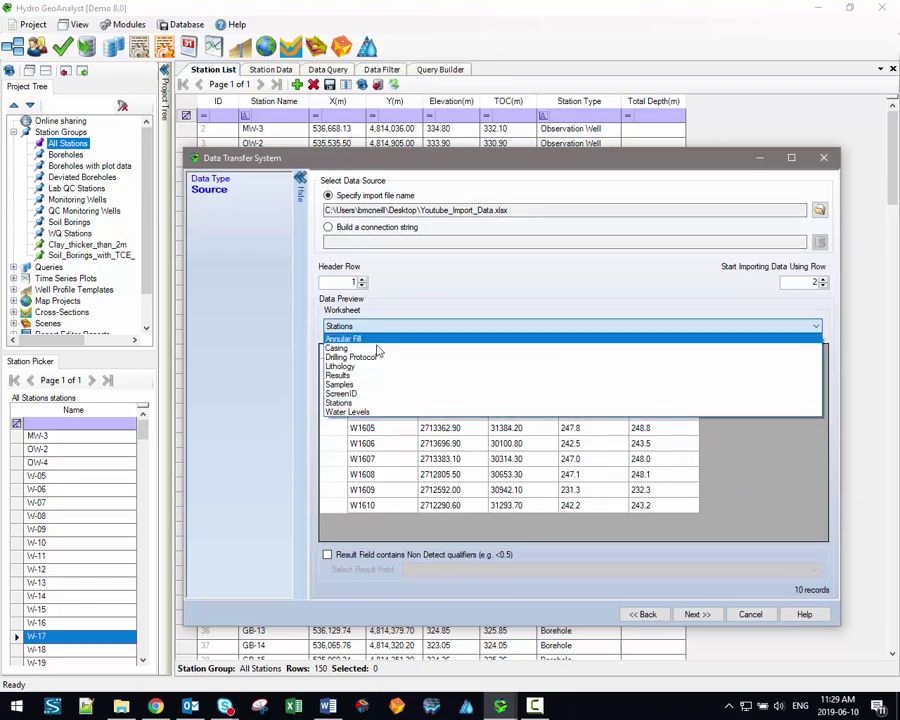
{"action": "left_click", "coordinate": [376, 409]}
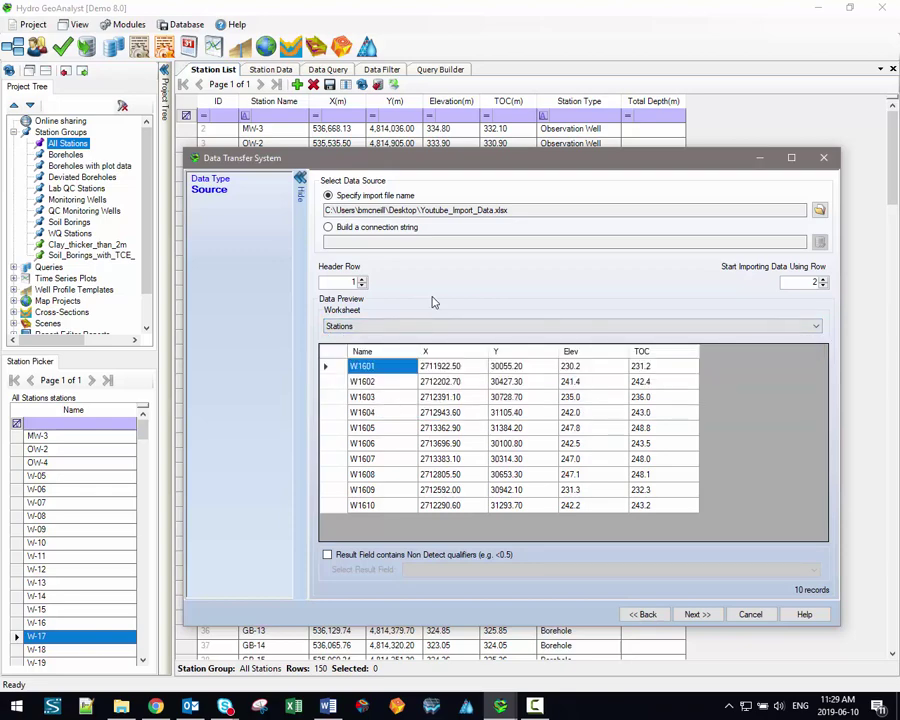
{"action": "left_click", "coordinate": [362, 280]}
{"action": "left_click", "coordinate": [362, 285]}
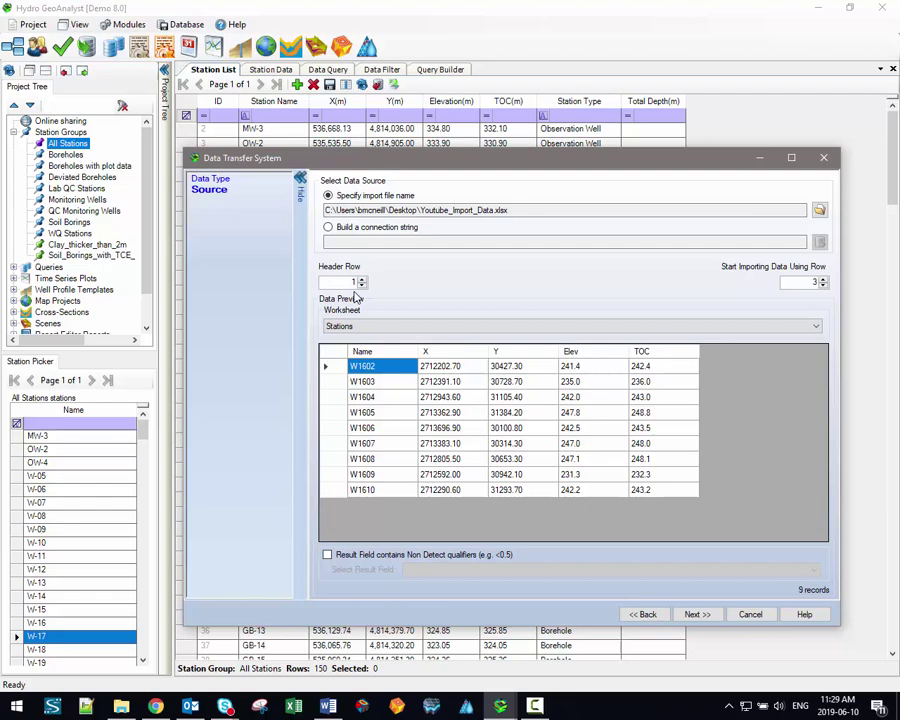
{"action": "left_click", "coordinate": [822, 285]}
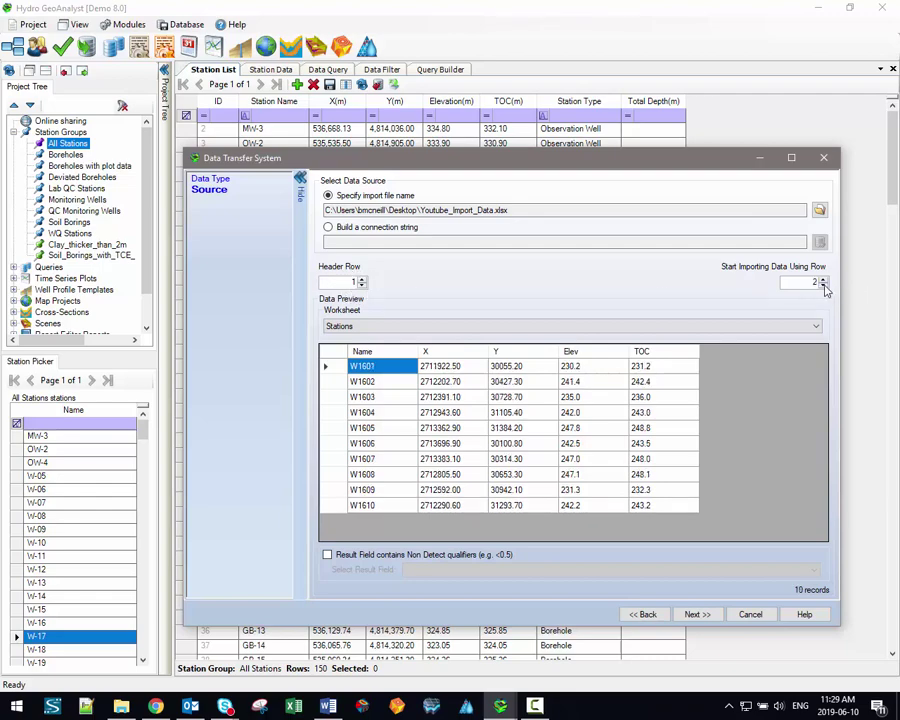
Turn on Non Detect qualifiers, review the result field choices, then turn the option off.
{"action": "left_click", "coordinate": [328, 556]}
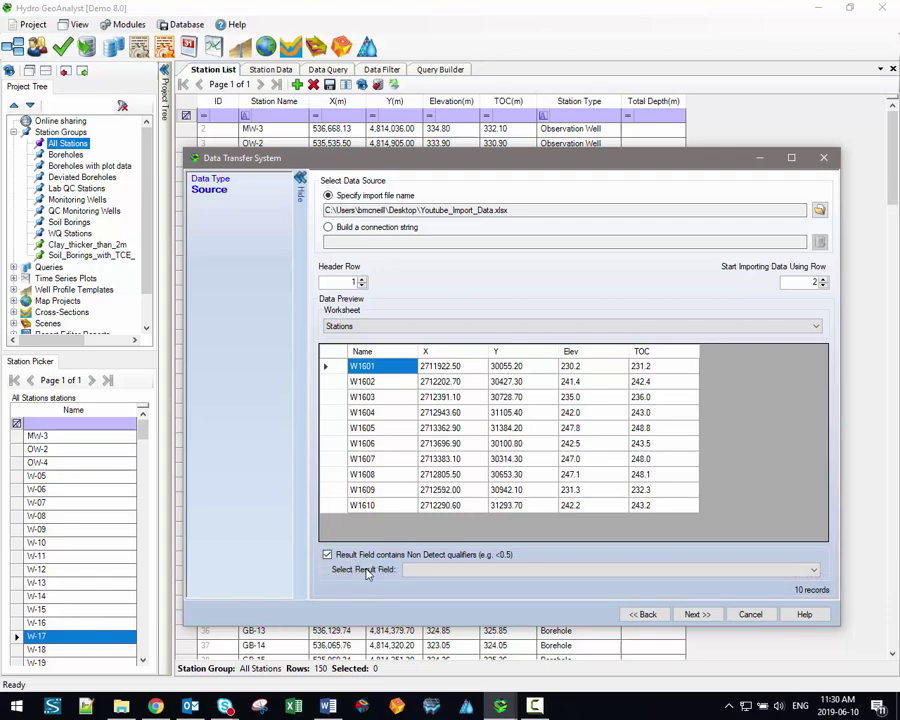
{"action": "left_click", "coordinate": [453, 572]}
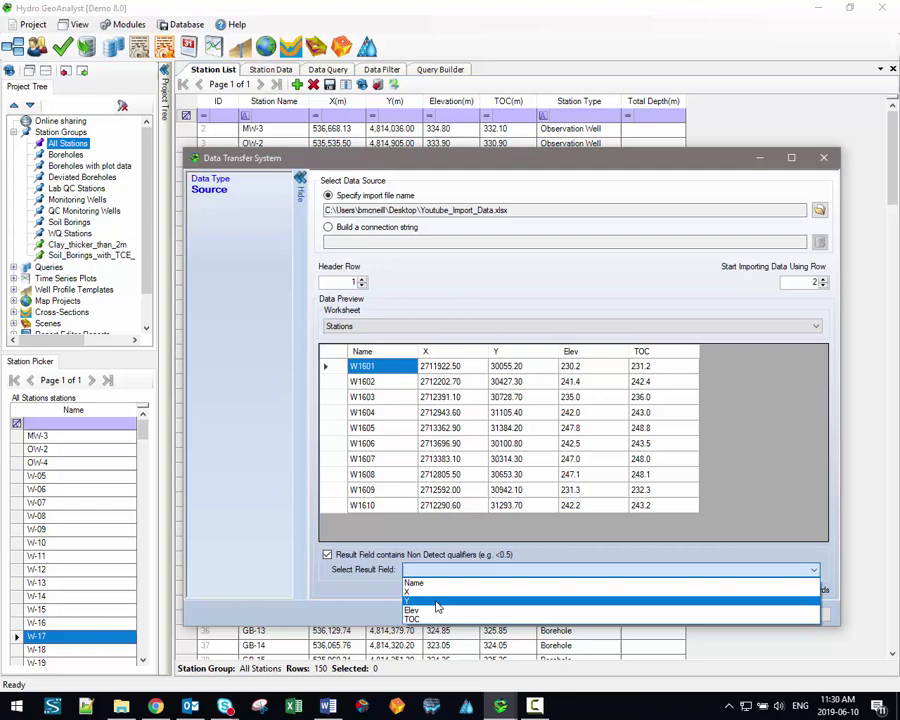
{"action": "left_click", "coordinate": [379, 580]}
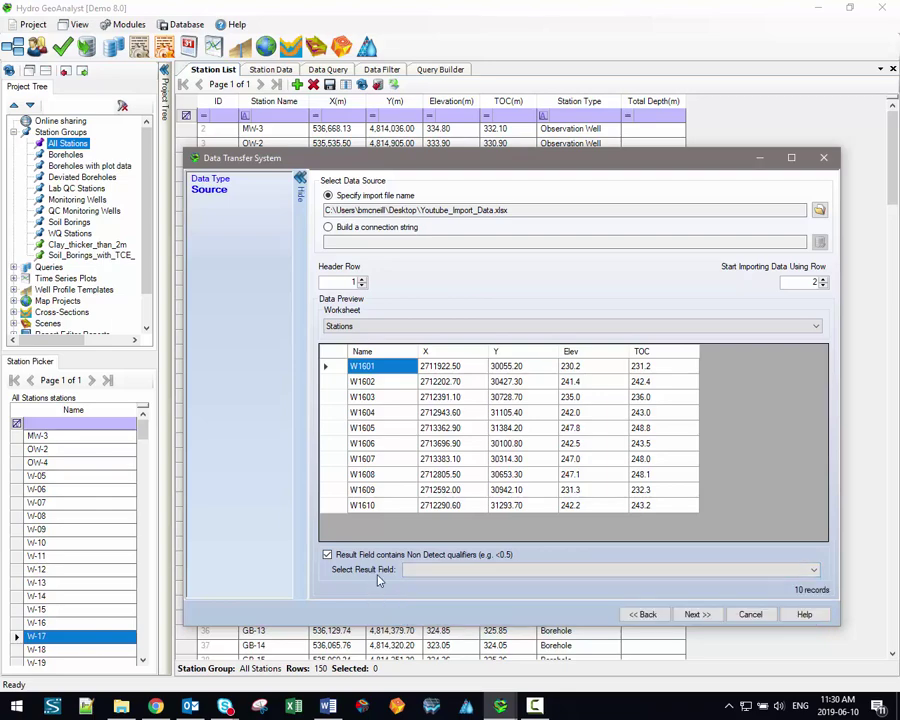
{"action": "left_click", "coordinate": [328, 555]}
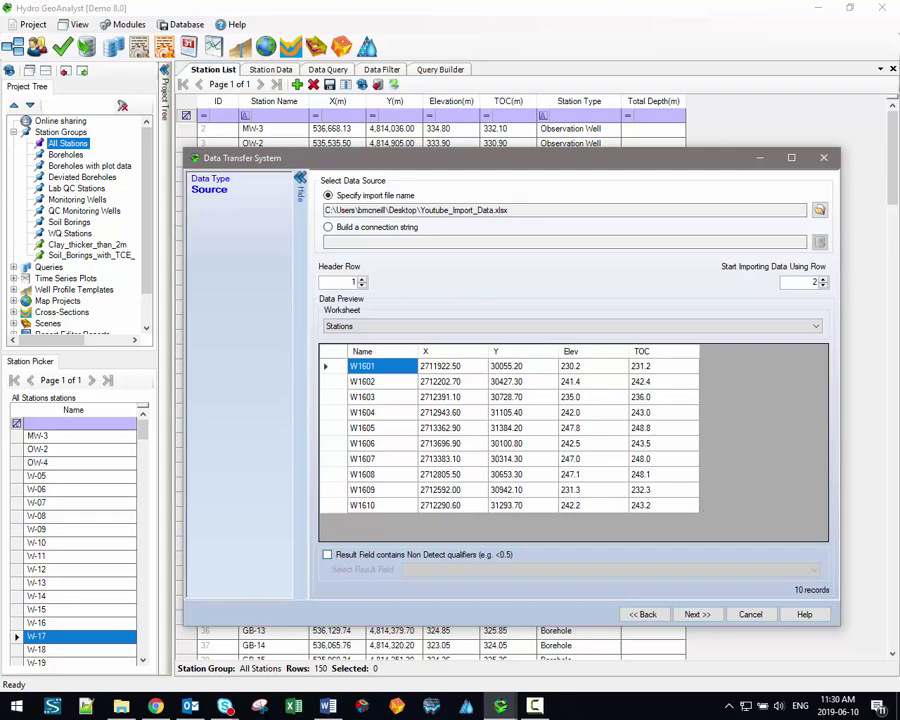
Advance to the Mapping step and expand the Description table group.
{"action": "key", "text": "alt+Tab"}
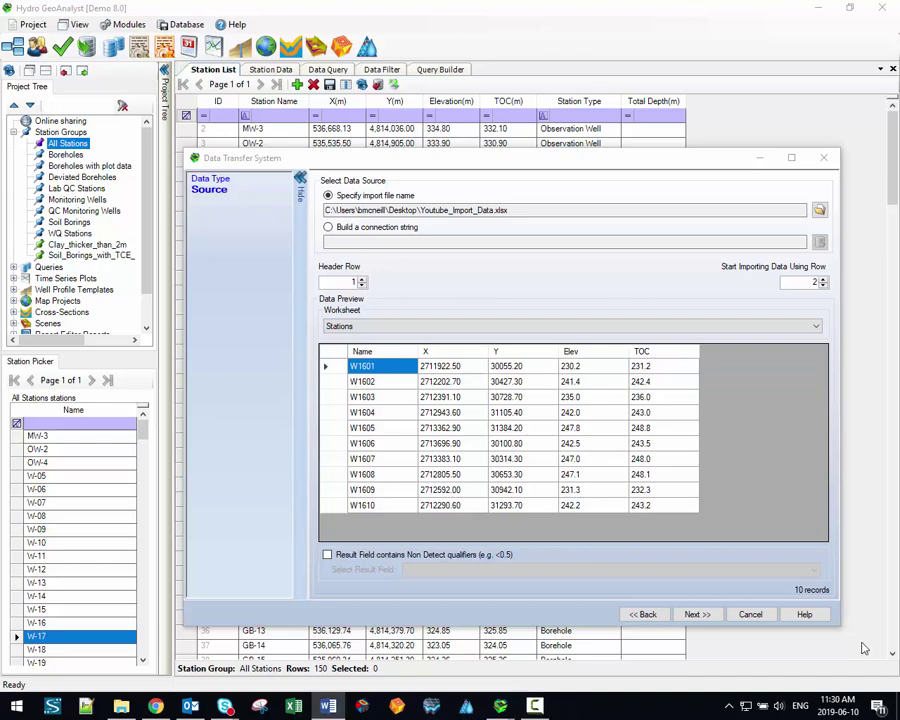
{"action": "left_click", "coordinate": [710, 614]}
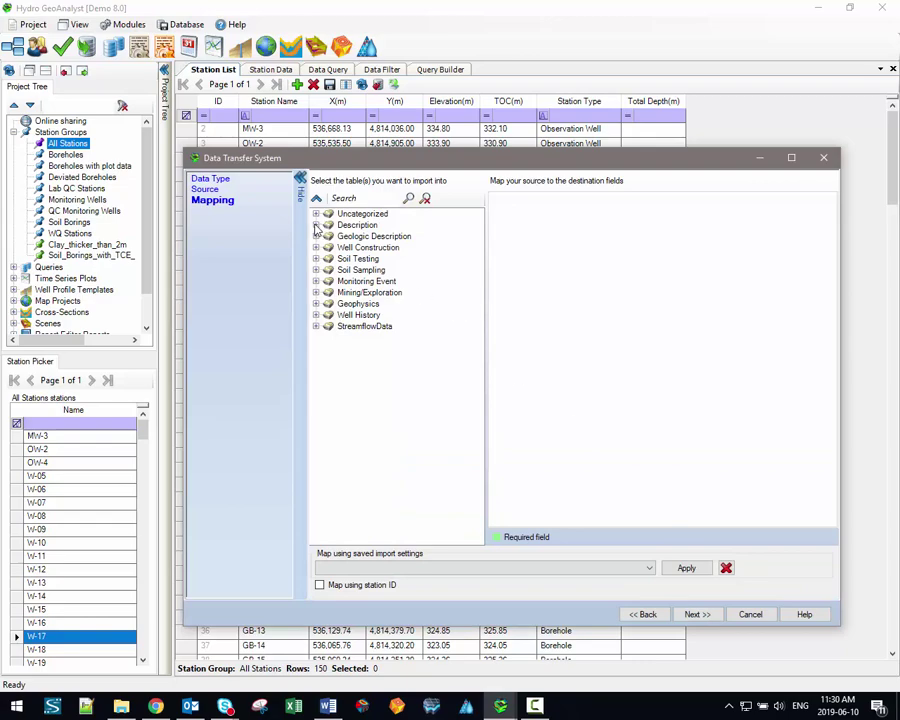
{"action": "left_click", "coordinate": [316, 226]}
Expand Geologic Description and Well Construction, then tick Location under Description as the destination table.
{"action": "left_click", "coordinate": [316, 260]}
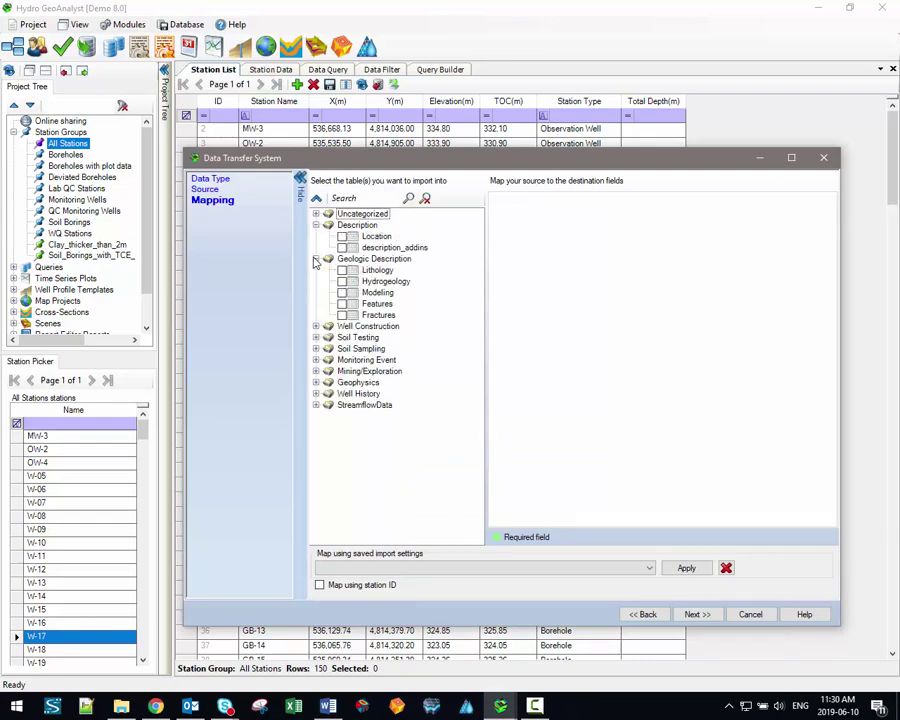
{"action": "left_click", "coordinate": [316, 327]}
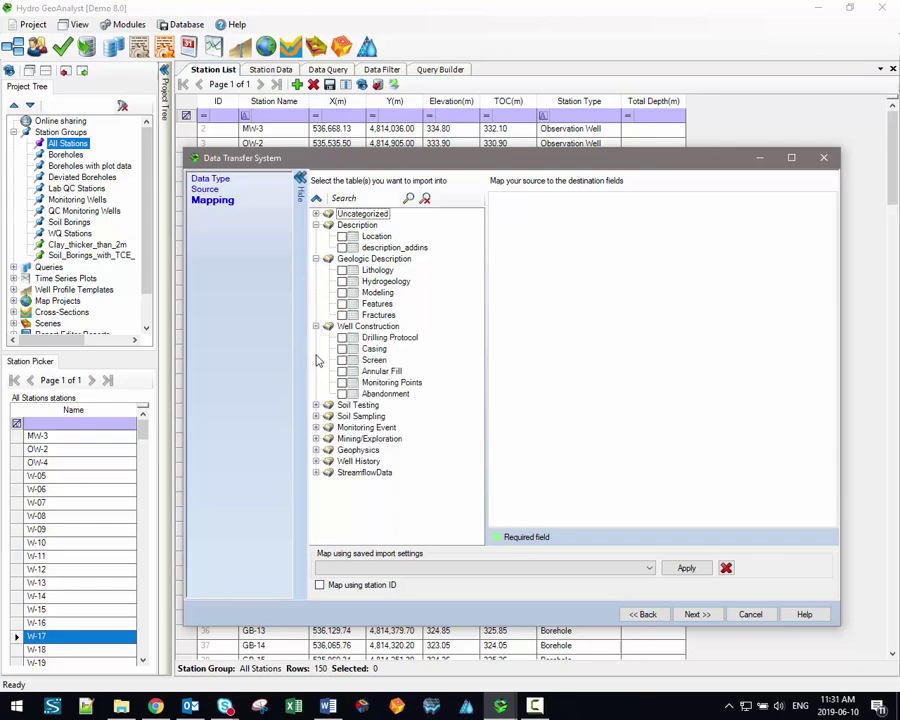
{"action": "left_click", "coordinate": [344, 237]}
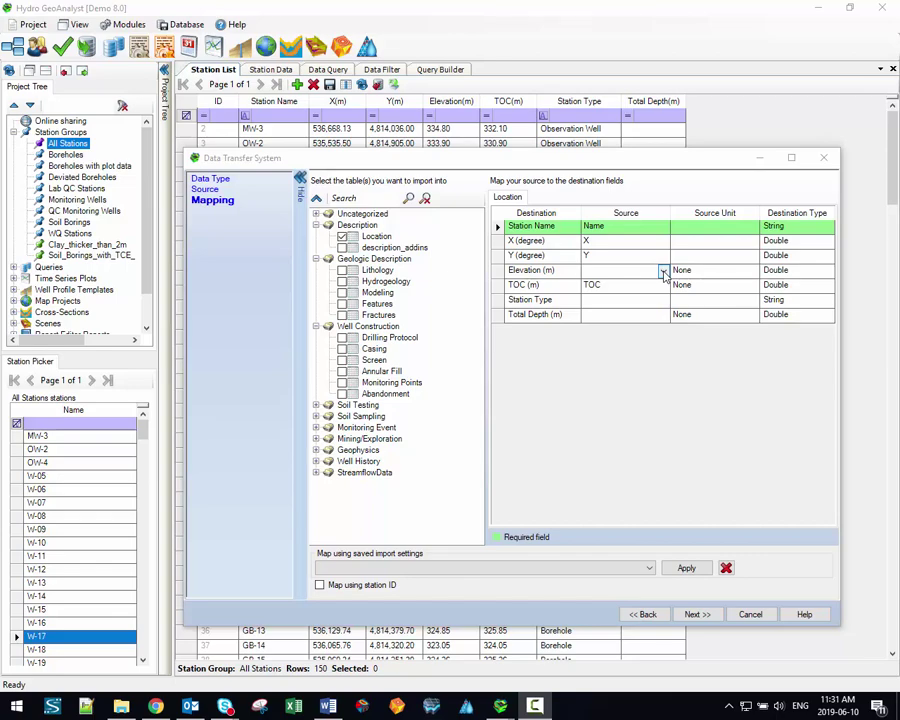
Map Elevation to the Elev column and leave Station Type without a source column.
{"action": "left_click", "coordinate": [663, 272]}
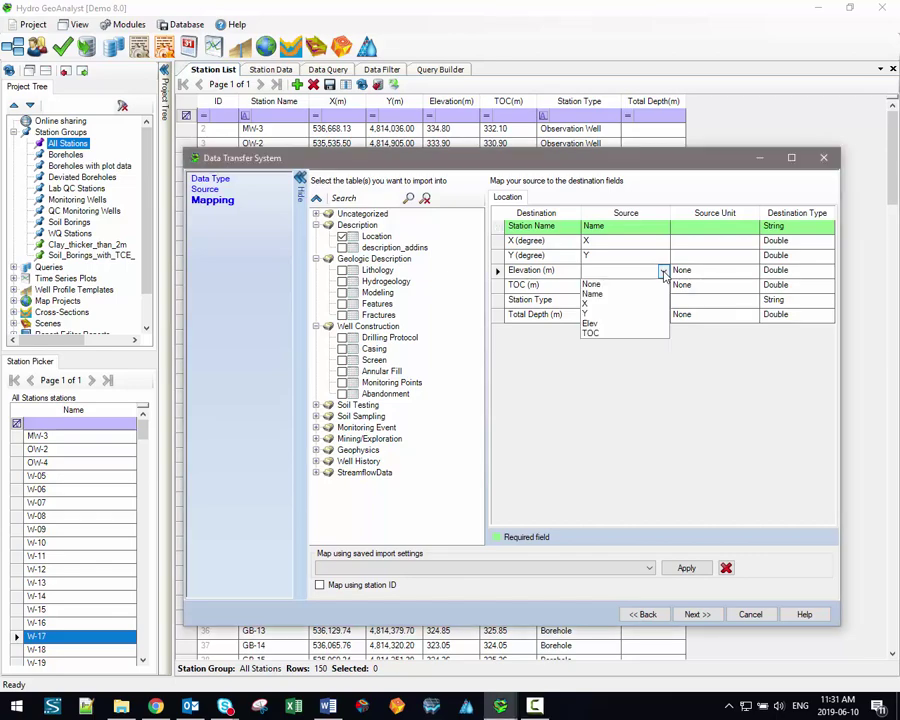
{"action": "left_click", "coordinate": [639, 326]}
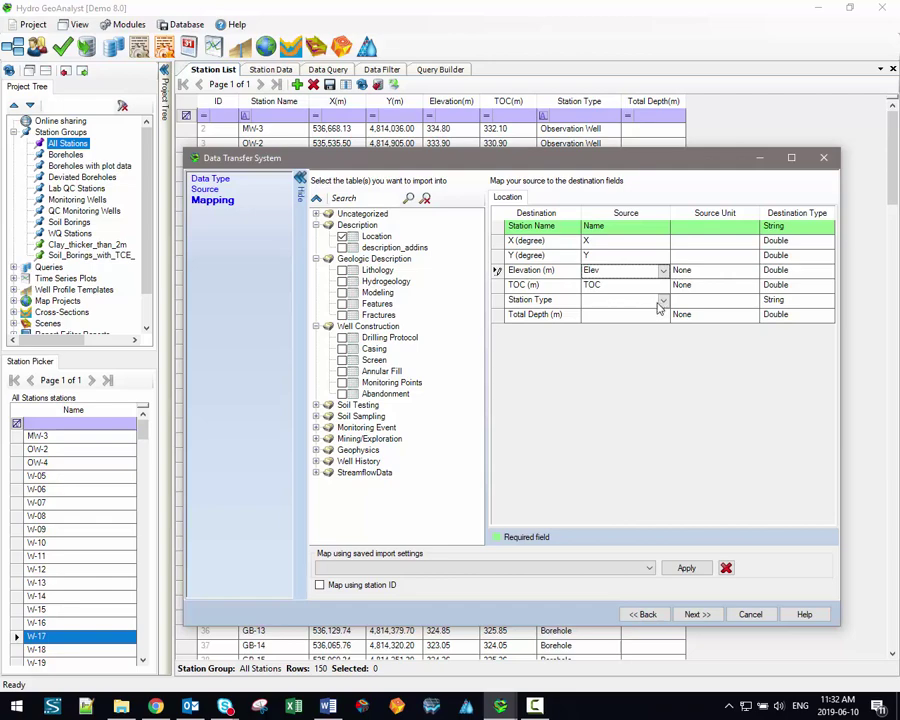
{"action": "left_click", "coordinate": [662, 302]}
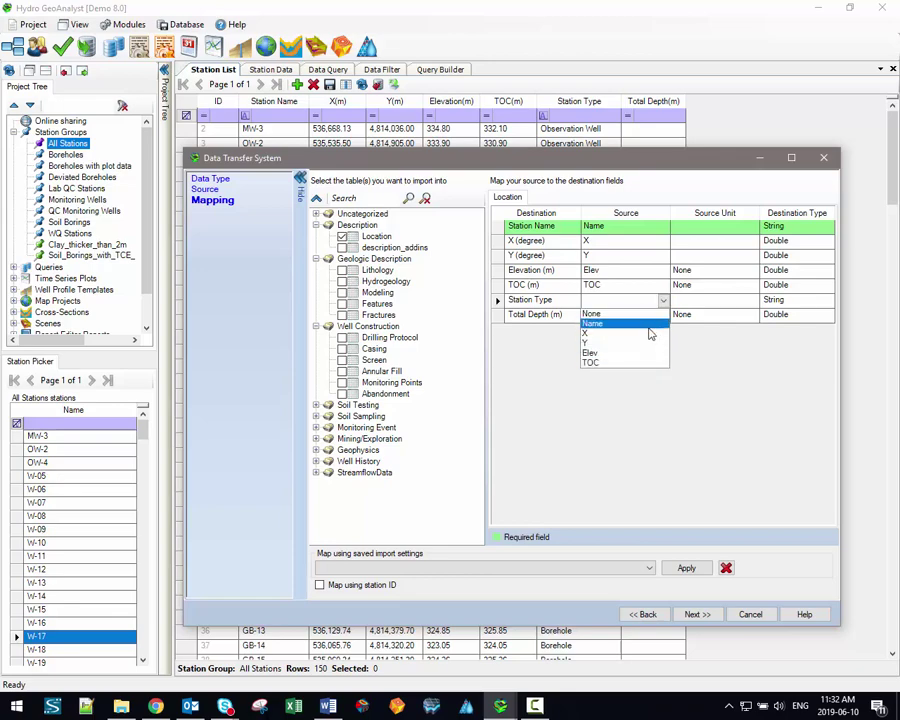
{"action": "left_click", "coordinate": [567, 300]}
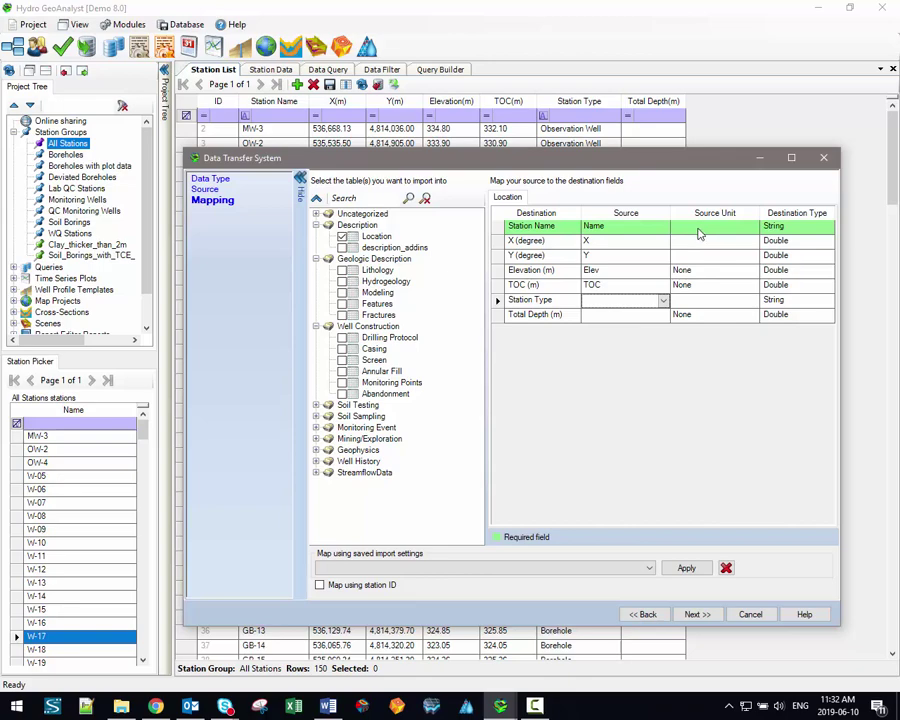
{"action": "left_click", "coordinate": [327, 706]}
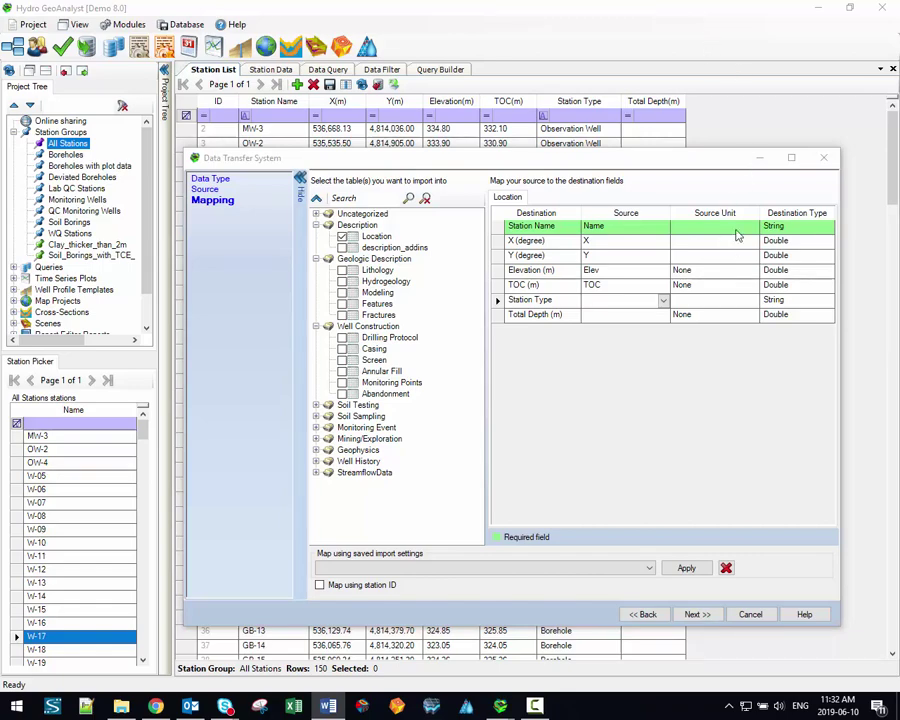
{"action": "left_click", "coordinate": [636, 227]}
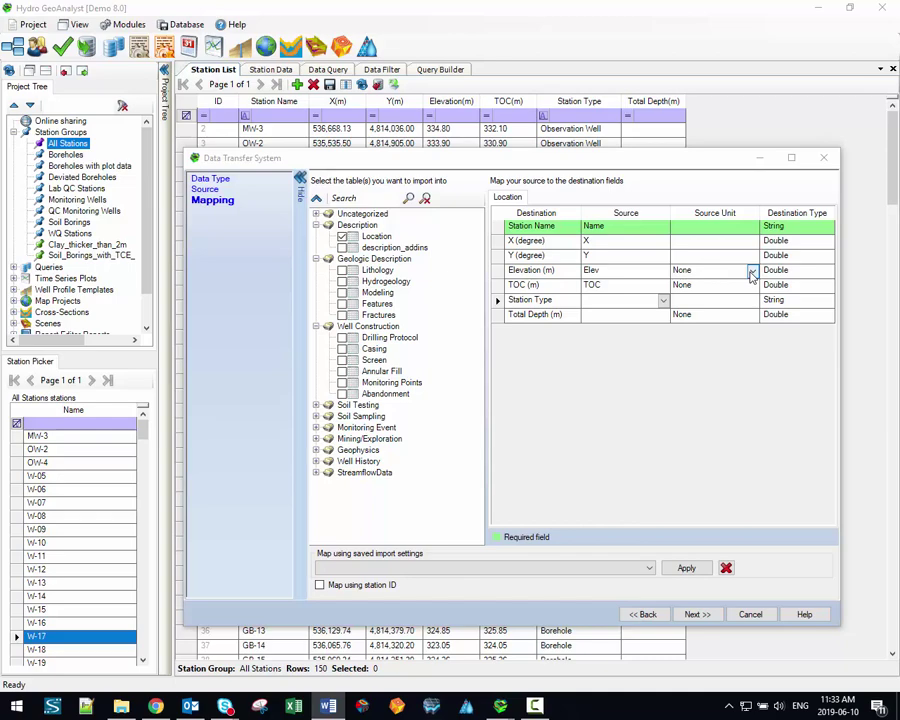
Set the source unit to m for both the Elevation and TOC mappings.
{"action": "left_click", "coordinate": [752, 273]}
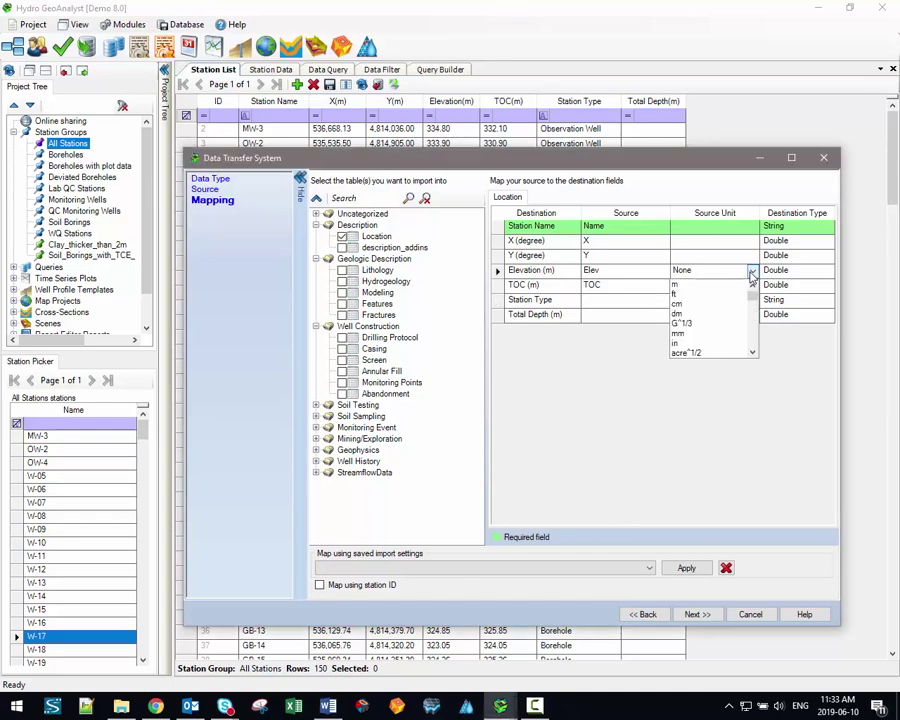
{"action": "left_click", "coordinate": [705, 285]}
{"action": "left_click", "coordinate": [752, 286]}
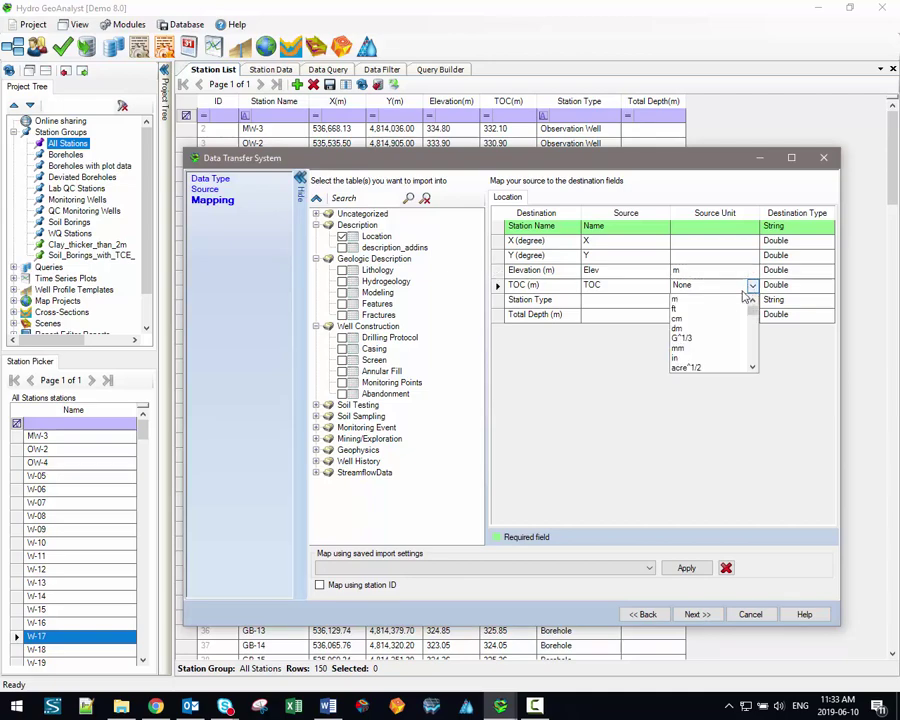
{"action": "left_click", "coordinate": [688, 300]}
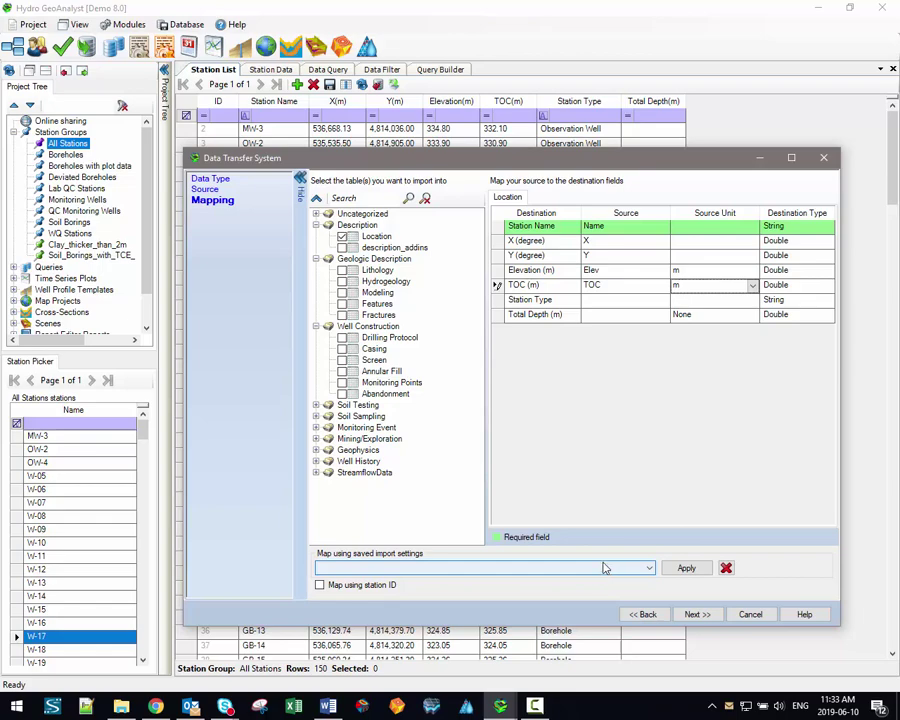
Choose the saved Youtube_import_settings and apply its field mapping.
{"action": "left_click", "coordinate": [584, 570]}
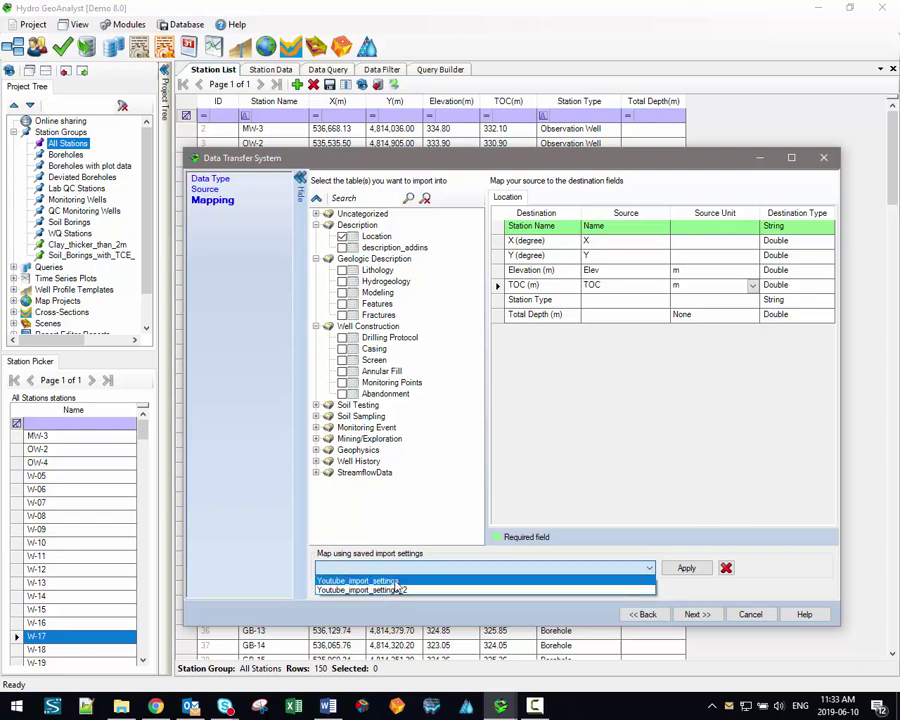
{"action": "left_click", "coordinate": [370, 580]}
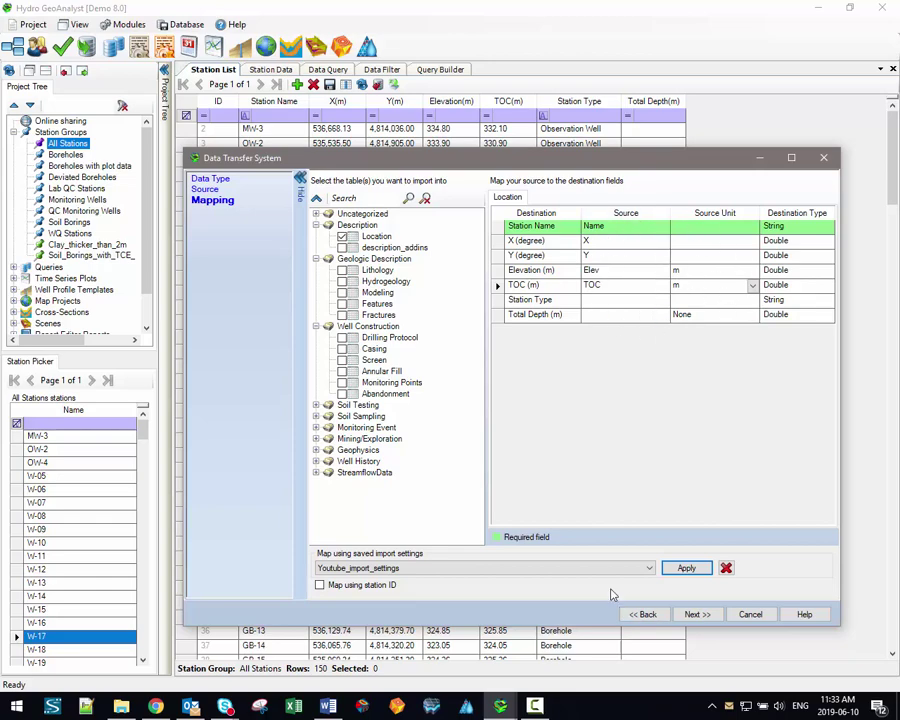
{"action": "left_click", "coordinate": [686, 568]}
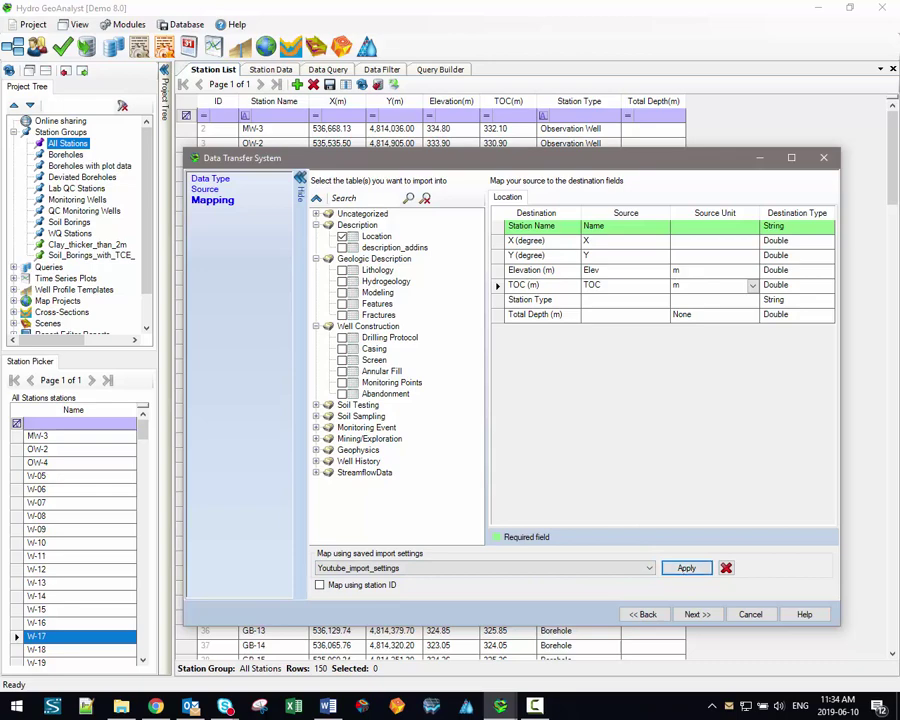
Recheck the field mapping, then return to the Source Projection page.
{"action": "left_click", "coordinate": [703, 616]}
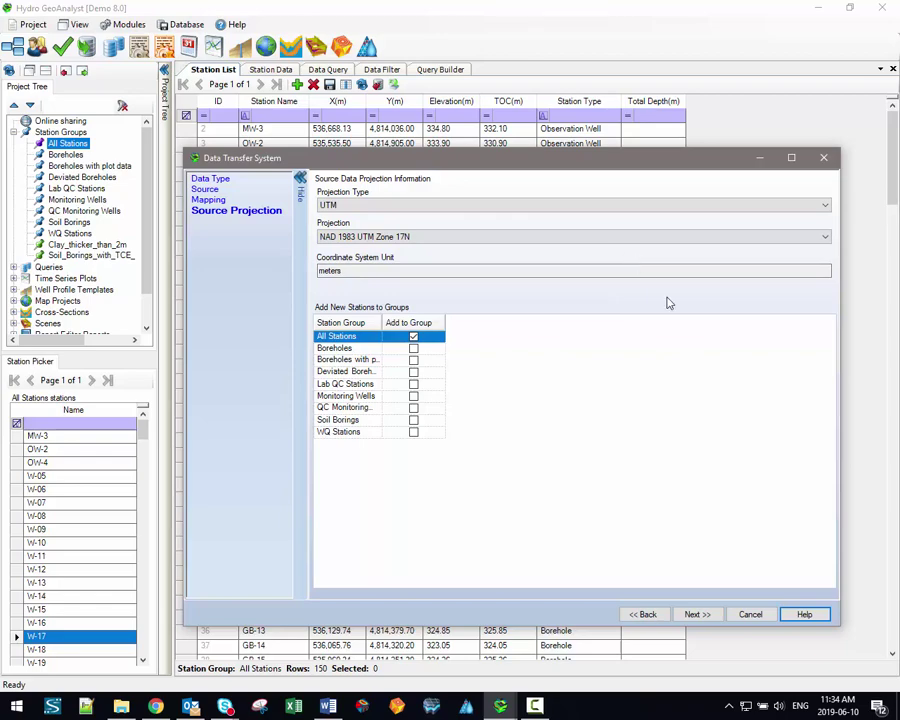
{"action": "left_click", "coordinate": [657, 617]}
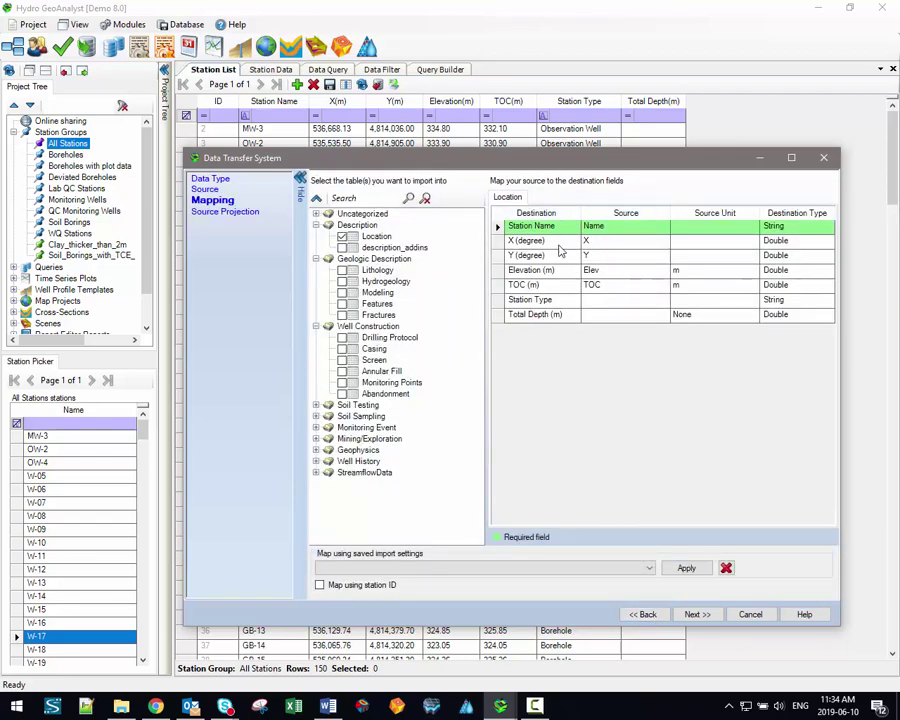
{"action": "left_click", "coordinate": [692, 614]}
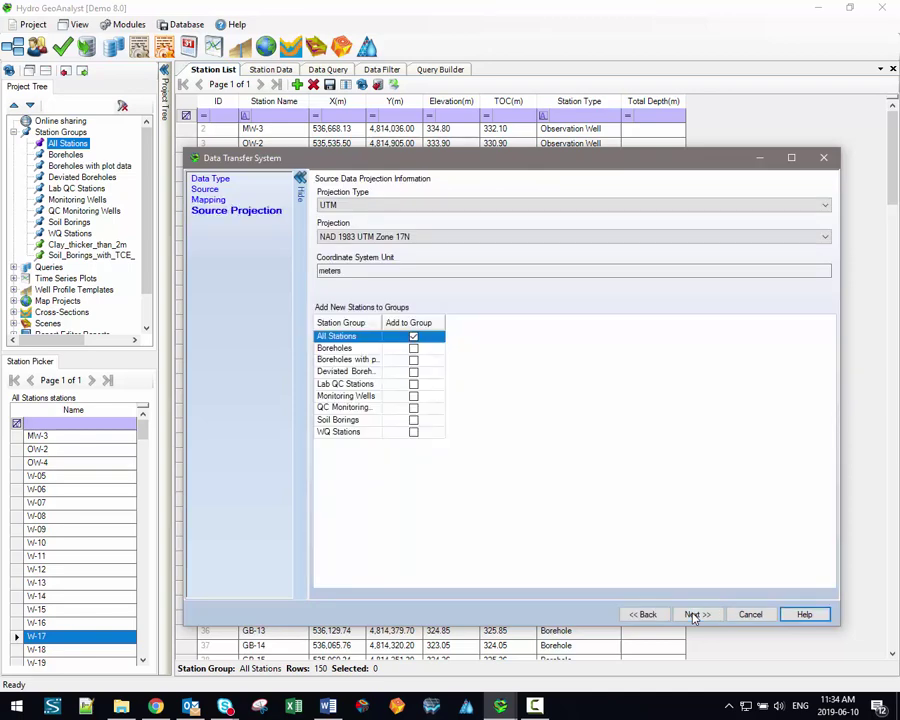
Keep the UTM projection type and widen the Station Group and Add to Group columns.
{"action": "left_click", "coordinate": [448, 207]}
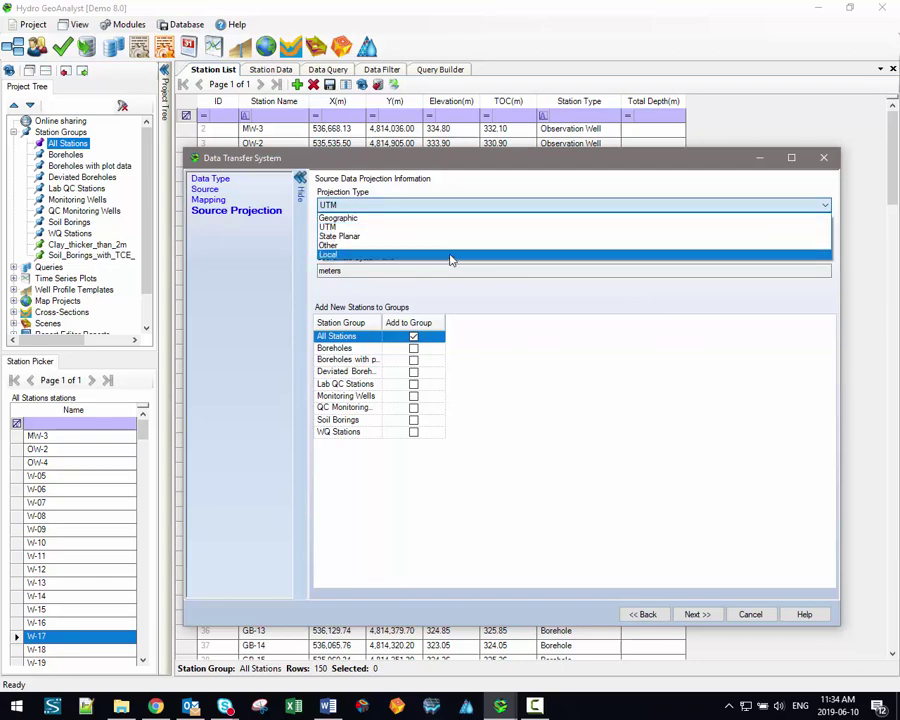
{"action": "left_click", "coordinate": [482, 186]}
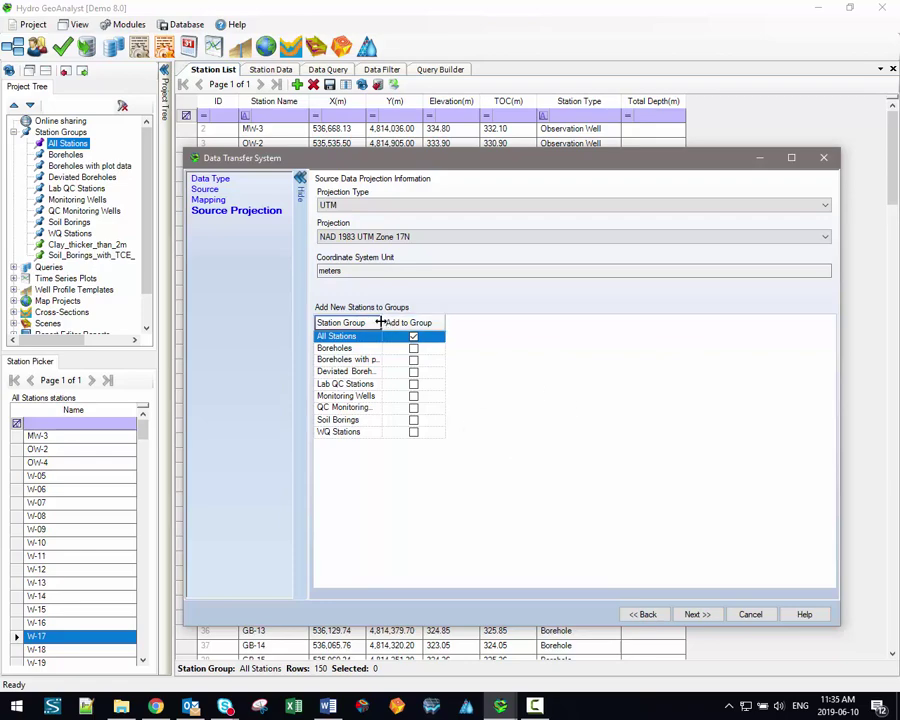
{"action": "left_click_drag", "start_coordinate": [379, 322], "coordinate": [479, 330]}
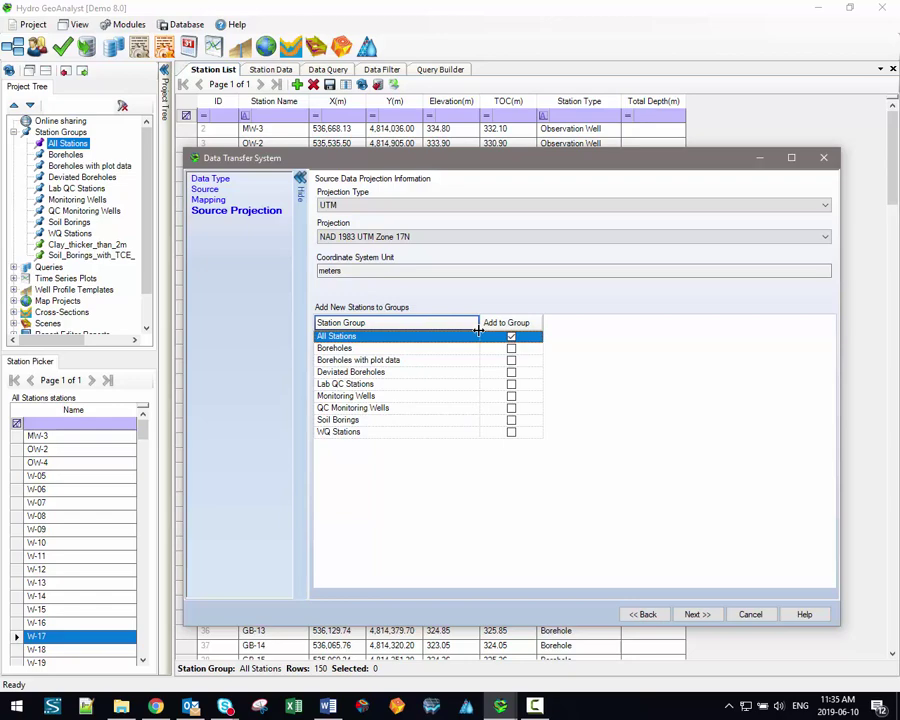
{"action": "left_click_drag", "start_coordinate": [542, 322], "coordinate": [573, 327]}
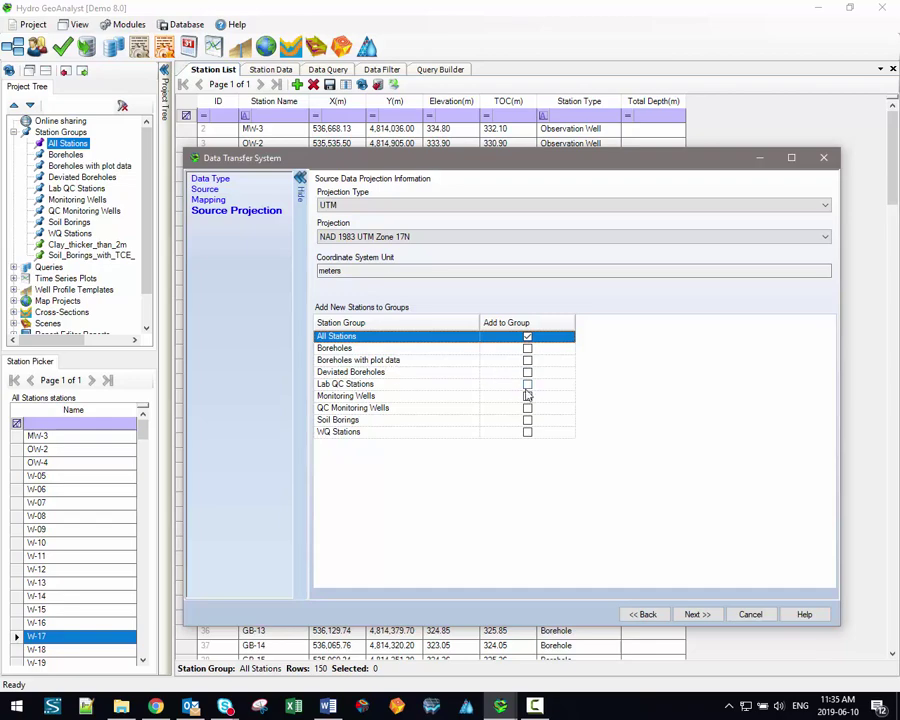
Preview the ten W16xx station records and import them into the Location table.
{"action": "left_click", "coordinate": [712, 616]}
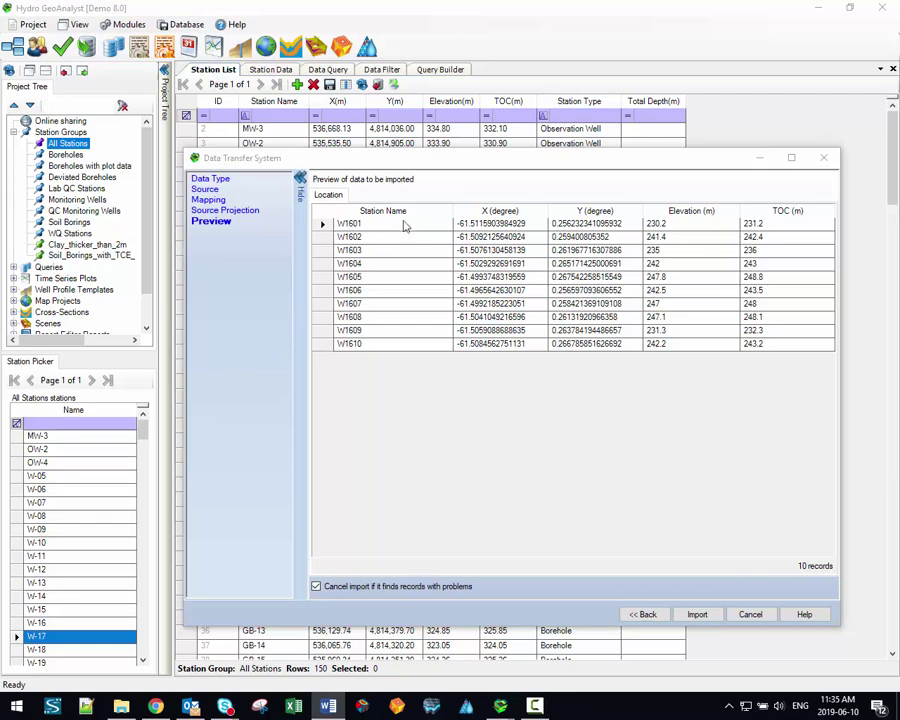
{"action": "left_click", "coordinate": [700, 617]}
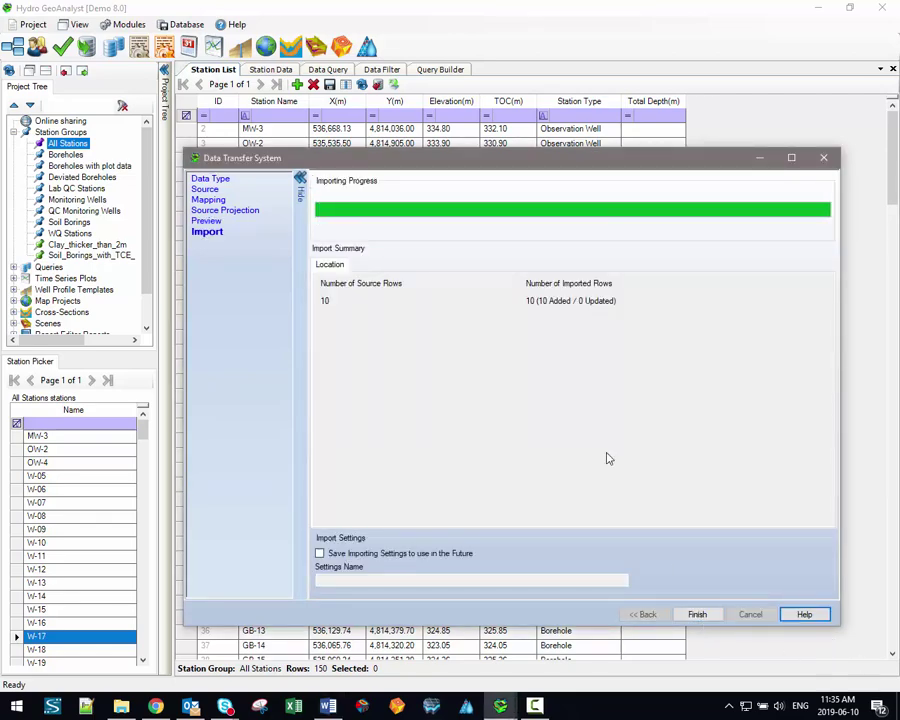
Save the import settings under the name 'Import_settings' and finish the wizard.
{"action": "key", "text": "alt+Tab"}
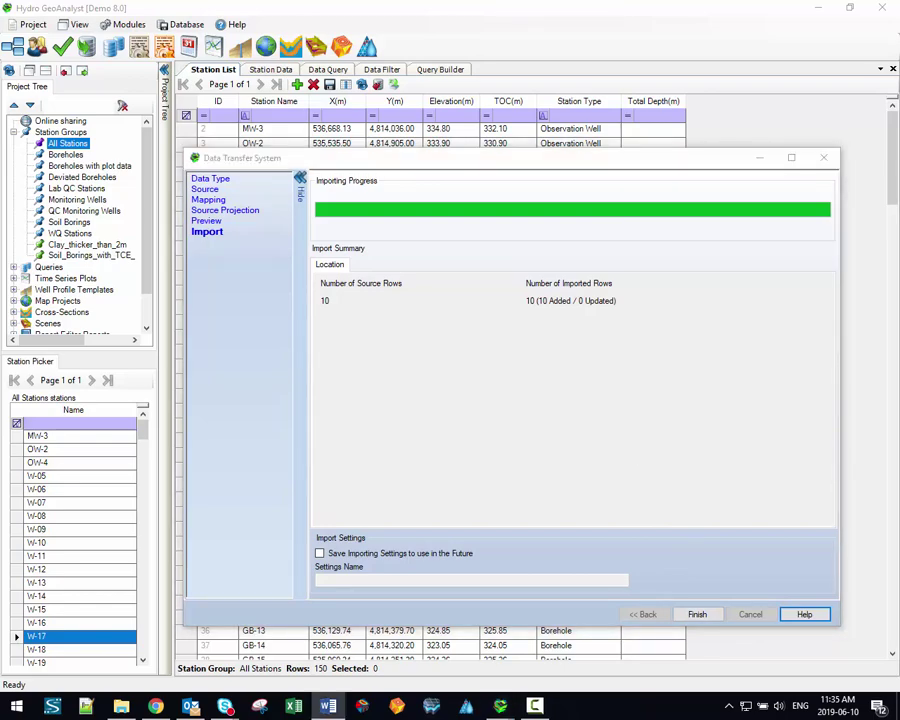
{"action": "left_click", "coordinate": [504, 497]}
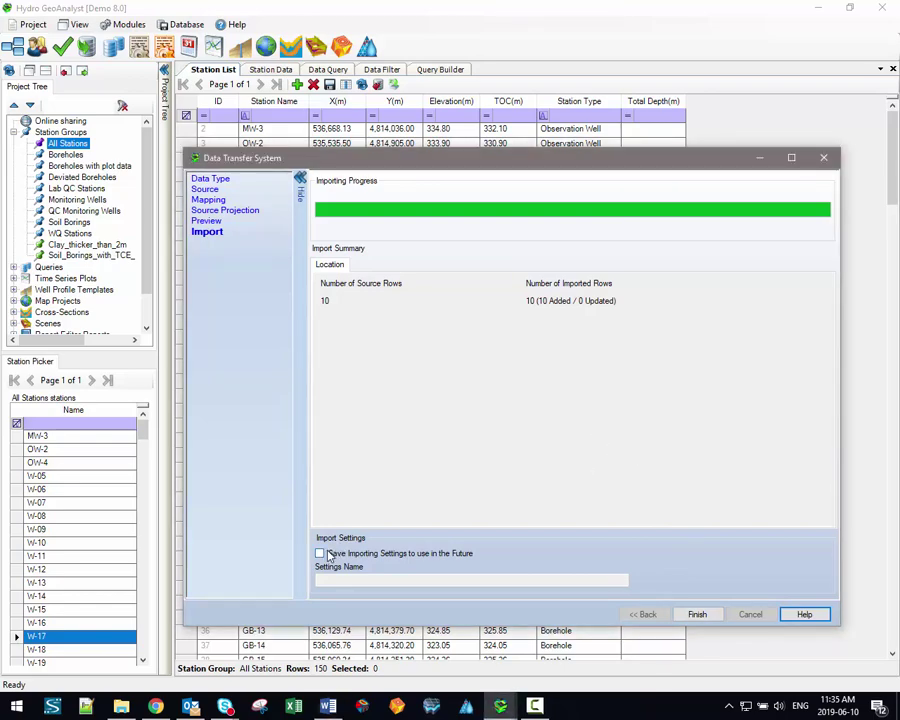
{"action": "left_click", "coordinate": [327, 556]}
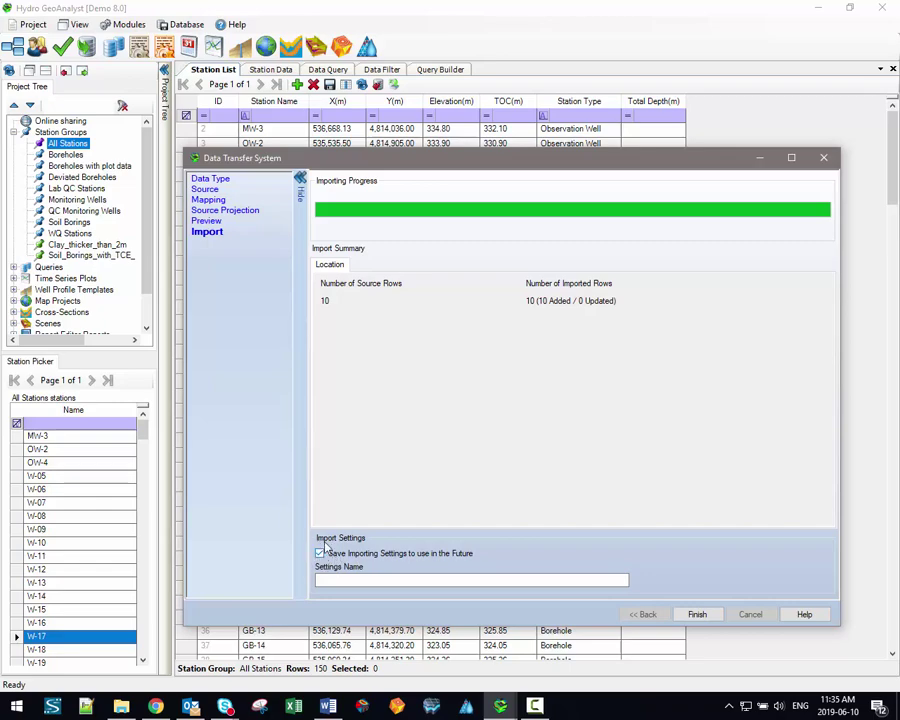
{"action": "left_click", "coordinate": [390, 578]}
{"action": "type", "text": "Im"}
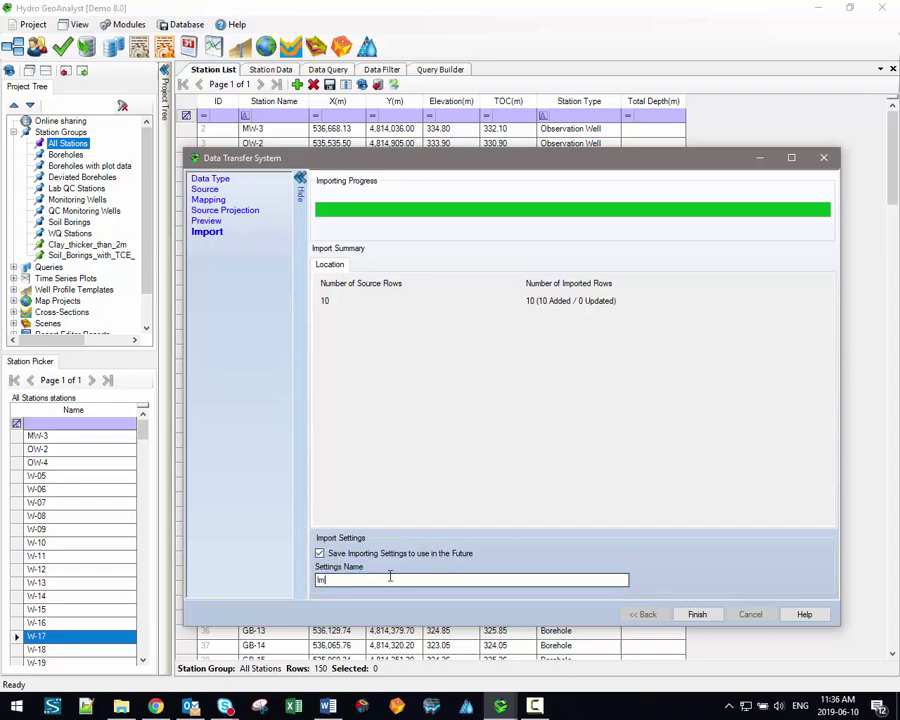
{"action": "type", "text": "port_settings"}
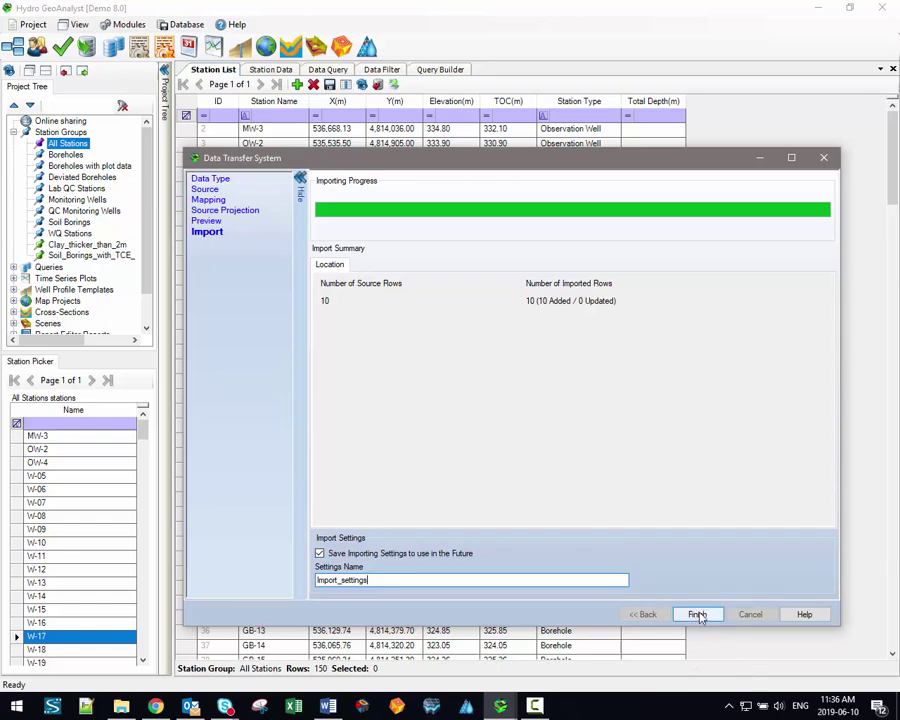
{"action": "left_click", "coordinate": [697, 614]}
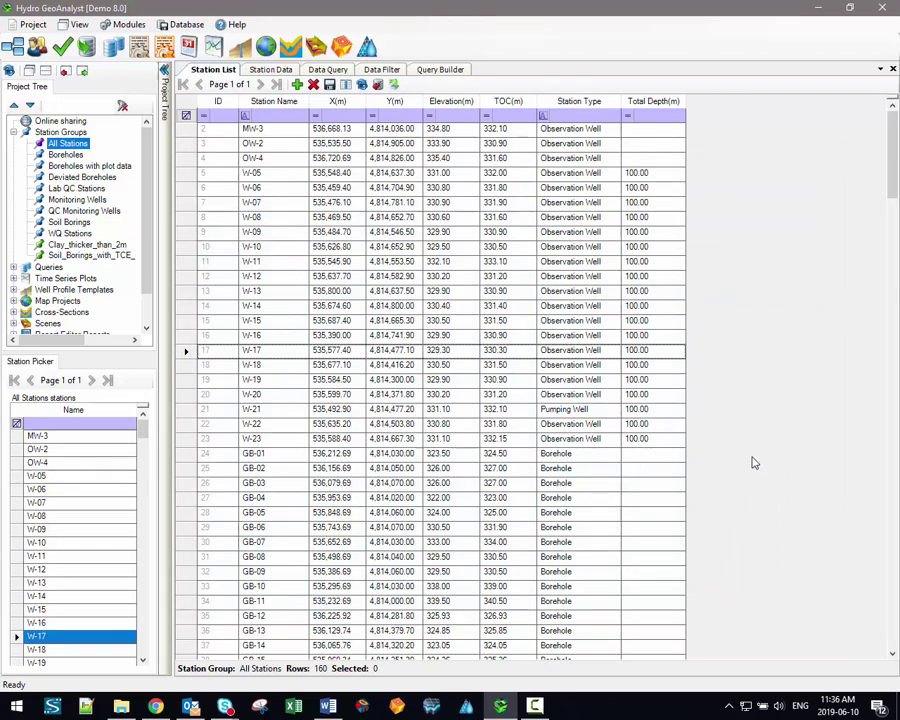
Scroll to the end of the Station List and check the new W1601 and W1604 rows.
{"action": "scroll", "coordinate": [707, 526], "scroll_direction": "down", "scroll_amount": 15}
{"action": "scroll", "coordinate": [707, 526], "scroll_direction": "down", "scroll_amount": 20}
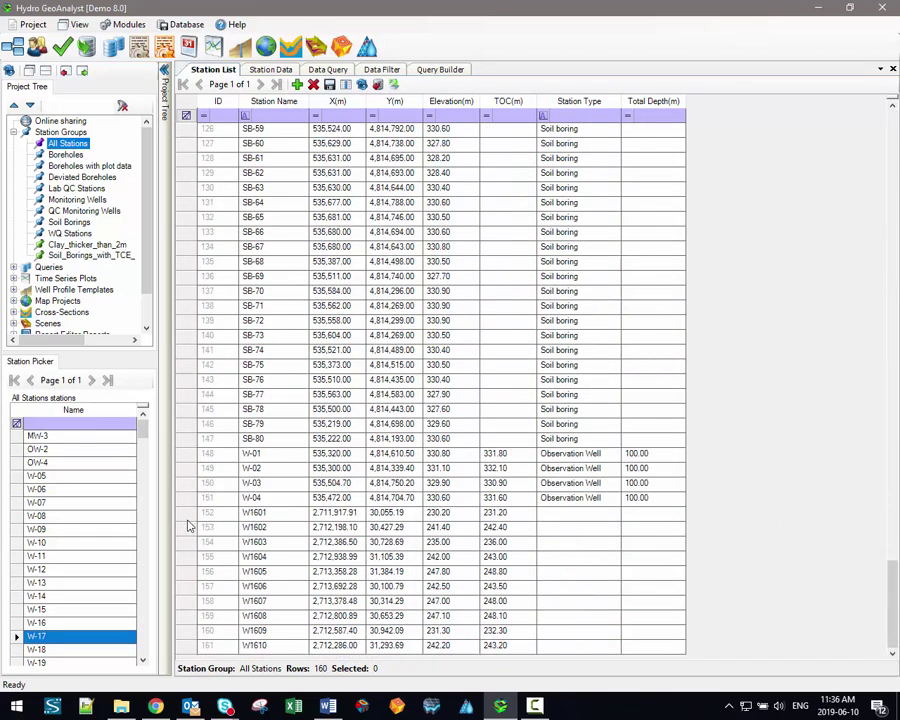
{"action": "left_click", "coordinate": [186, 513]}
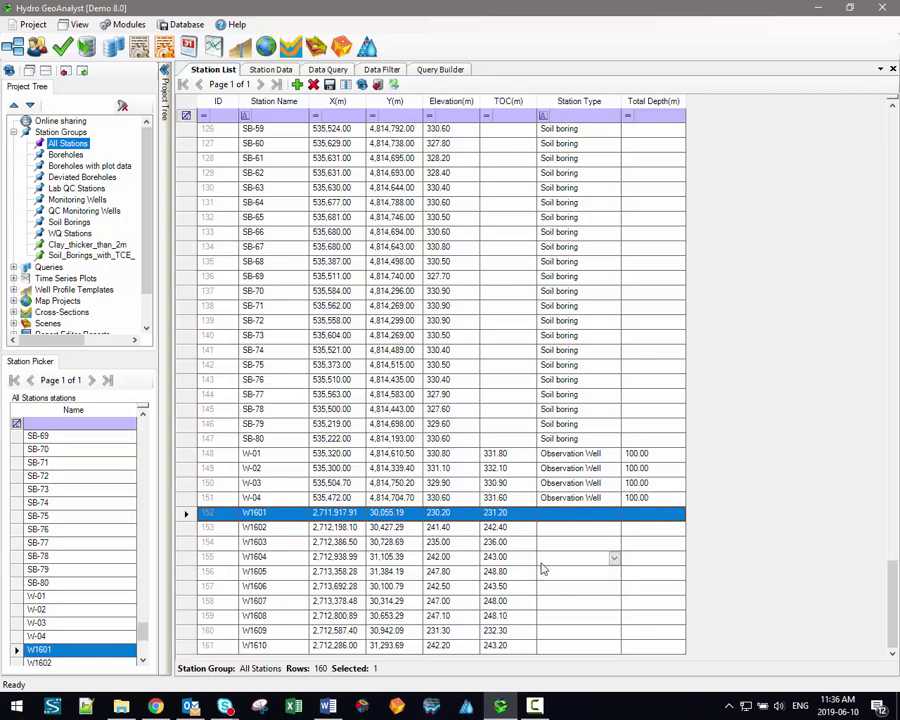
{"action": "left_click", "coordinate": [600, 557]}
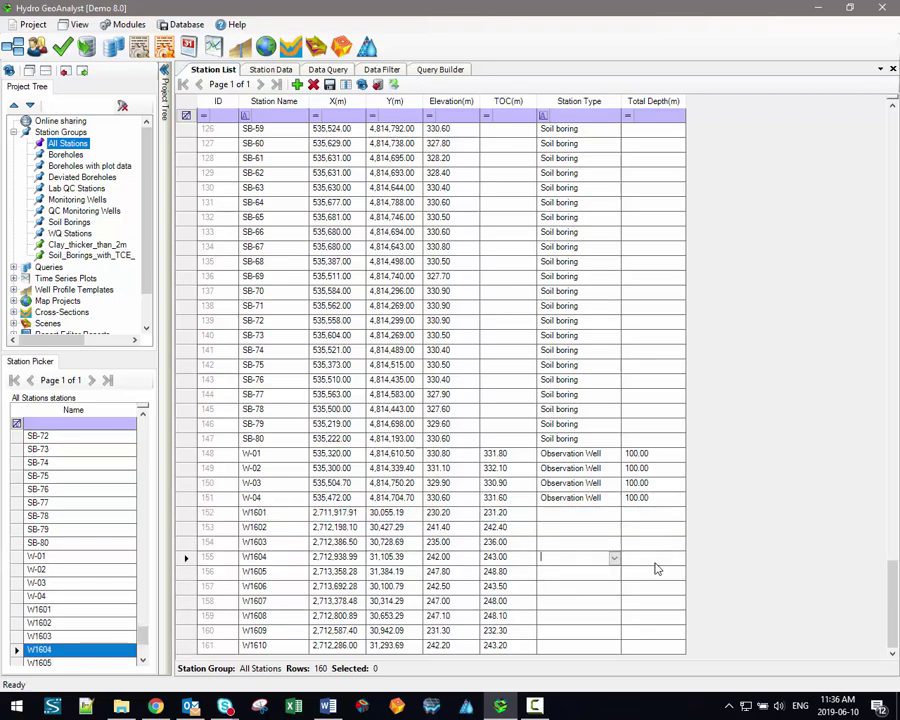